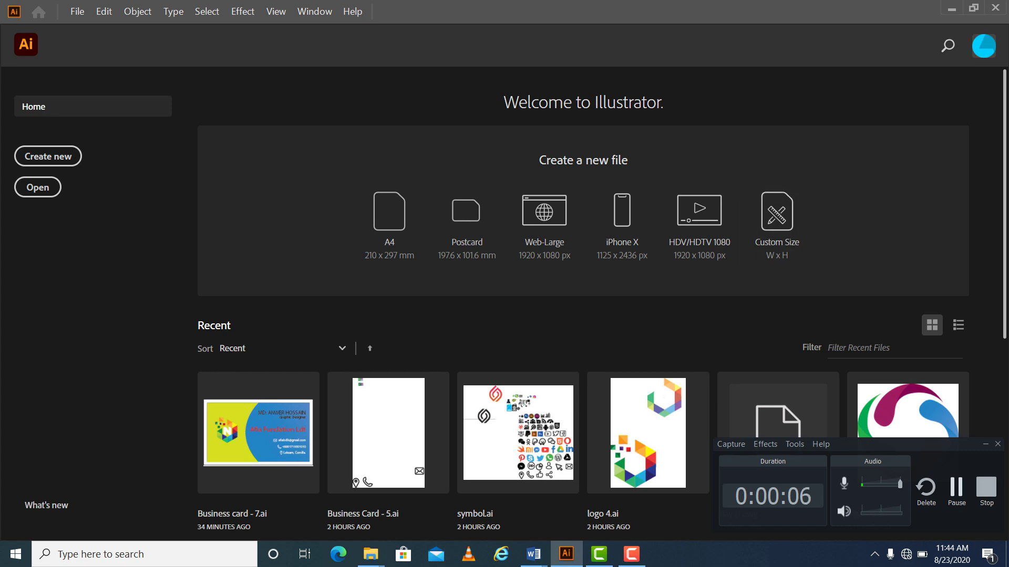
# Step: Bring Illustrator back from the taskbar and open the New Document dialog from Home
pyautogui.click(985, 444)
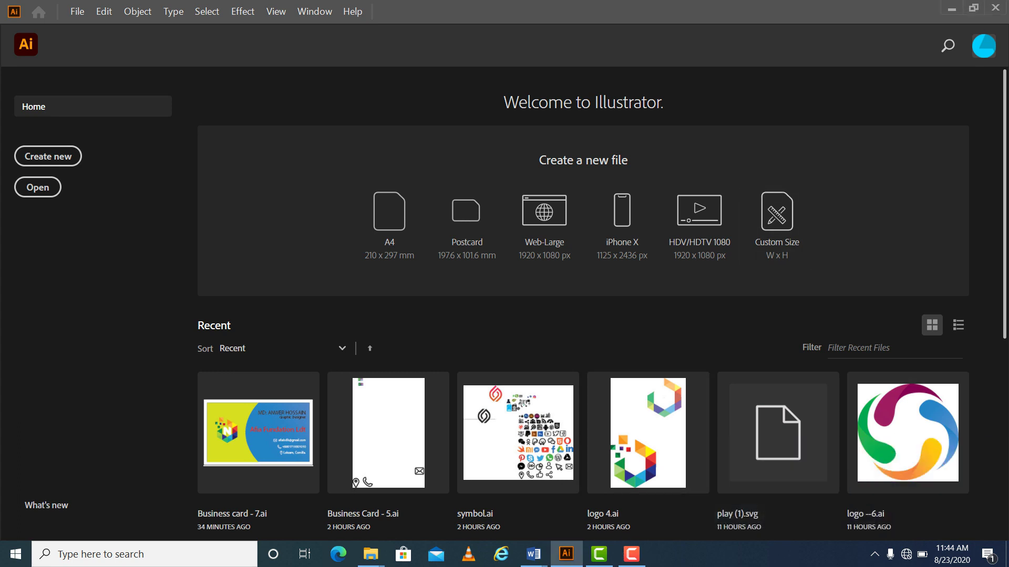
pyautogui.click(951, 9)
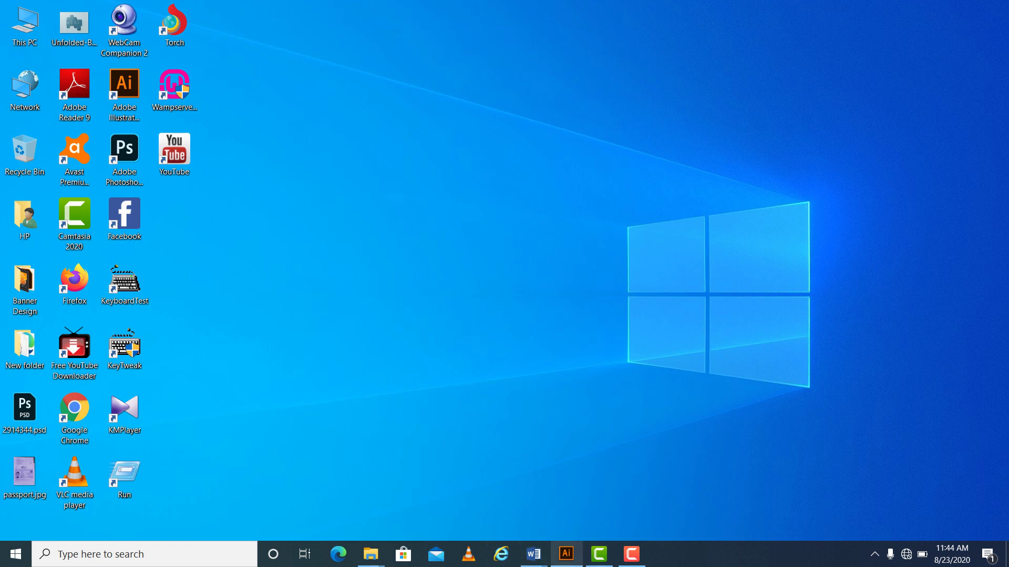
pyautogui.click(565, 554)
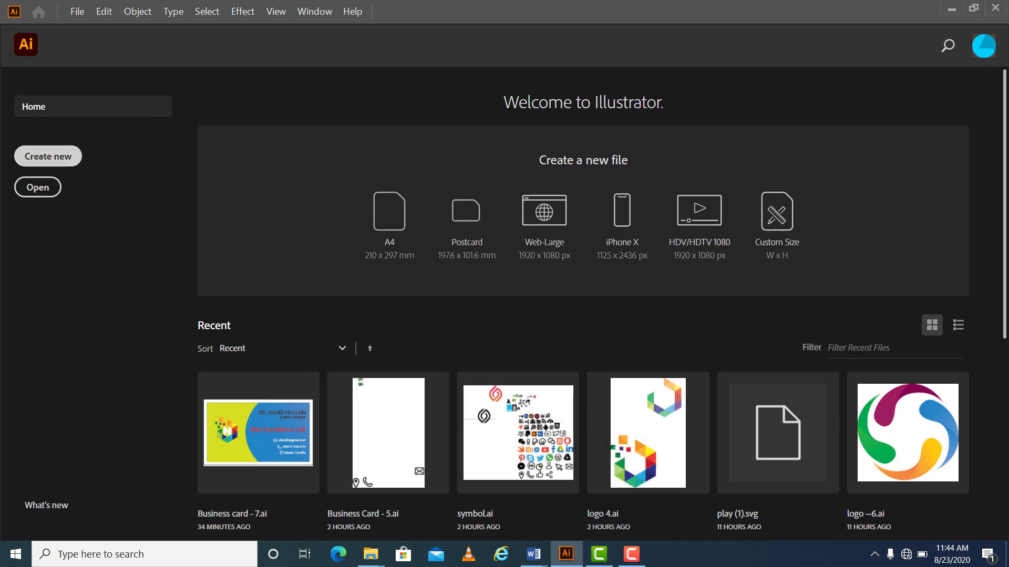
pyautogui.click(48, 156)
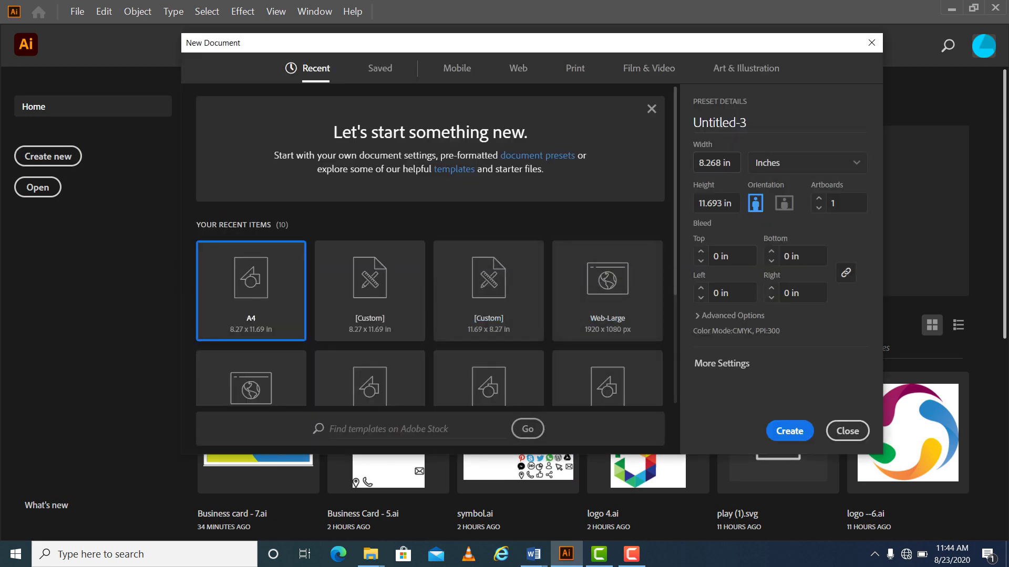
# Step: Create Untitled-3 with a 3.5 in wide by 2 in high artboard
pyautogui.press('Tab')
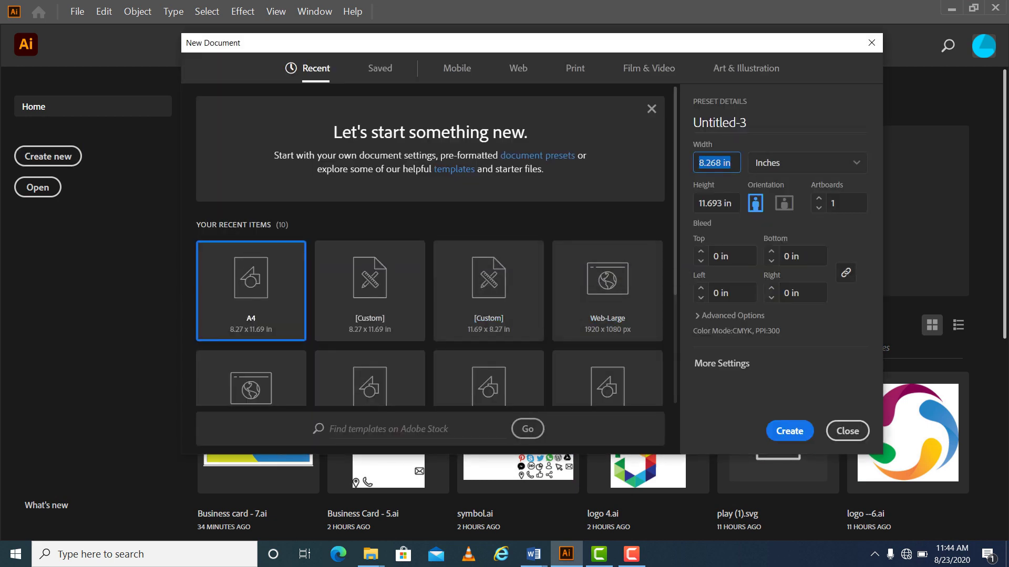
pyautogui.write('3.5')
pyautogui.press('Tab')
pyautogui.hotkey('shift', 'Tab')
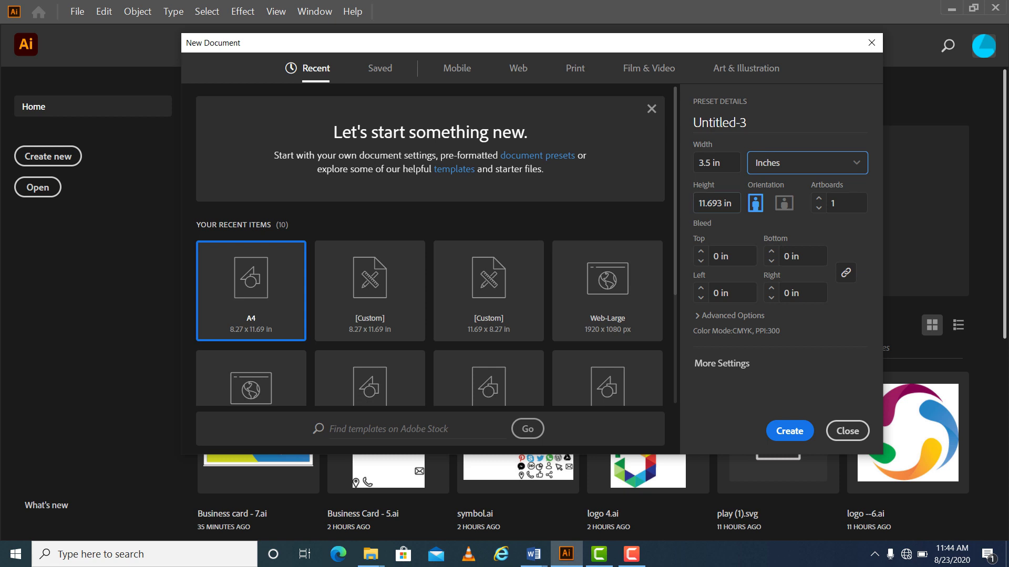
pyautogui.press('Tab')
pyautogui.press('Home')
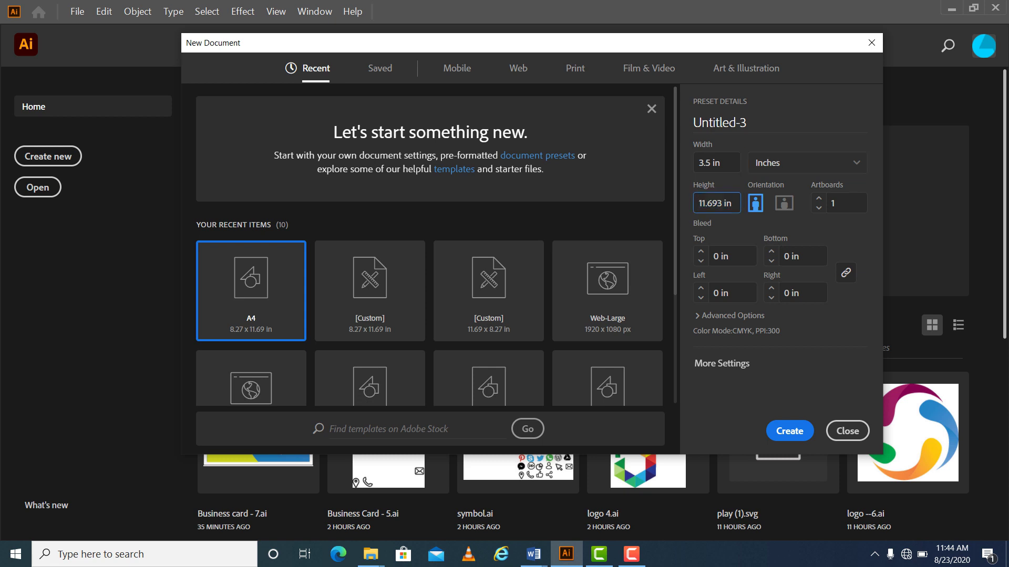
pyautogui.hotkey('shift', 'End')
pyautogui.write('2')
pyautogui.press('Return')
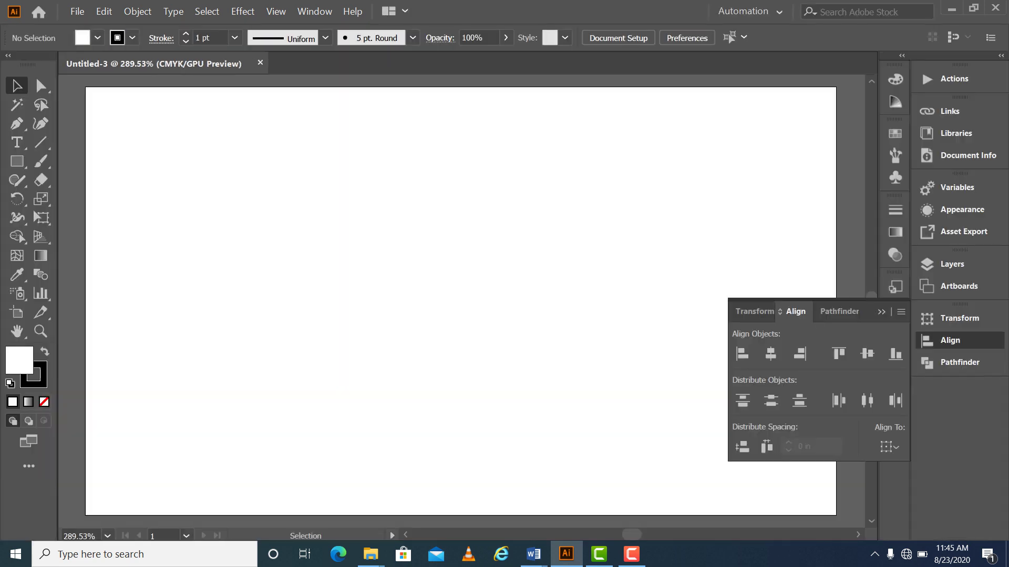
# Step: Paste the earlier business card artwork and move it above the artboard
pyautogui.hotkey('ctrl', '-')
pyautogui.hotkey('ctrl', '-')
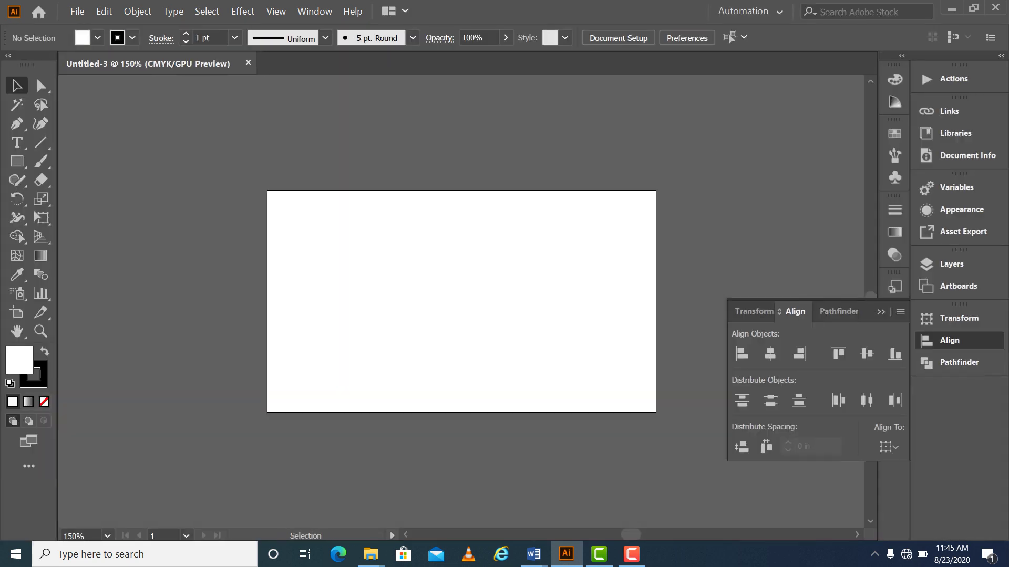
pyautogui.moveTo(367, 263); pyautogui.dragTo(410, 388)
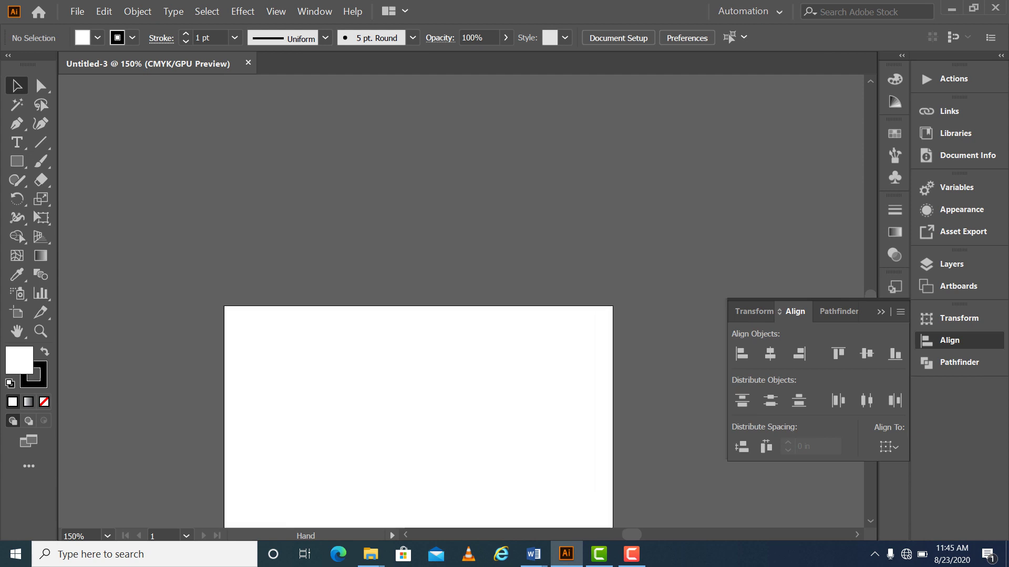
pyautogui.press('ctrl')
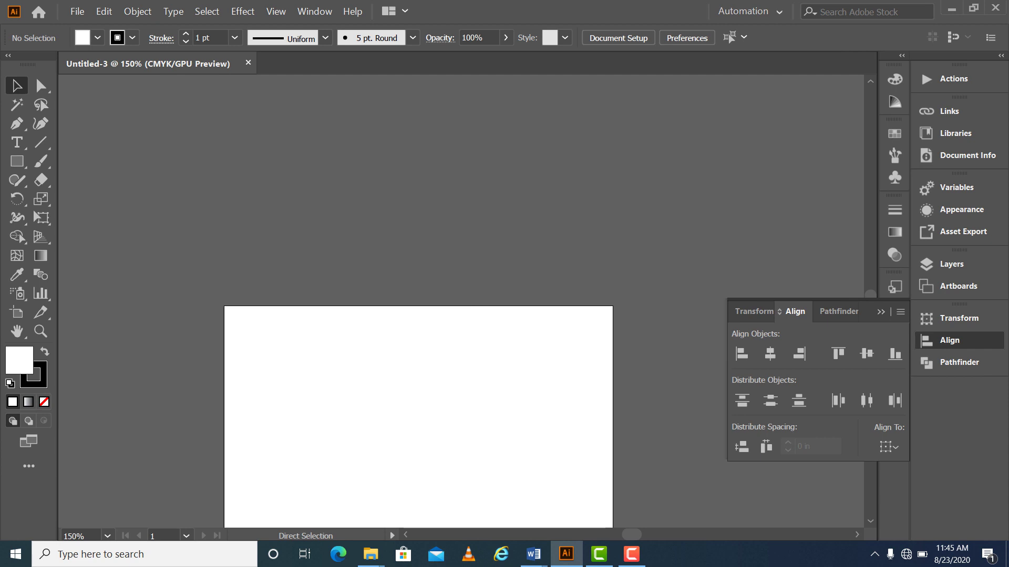
pyautogui.hotkey('ctrl', 'v')
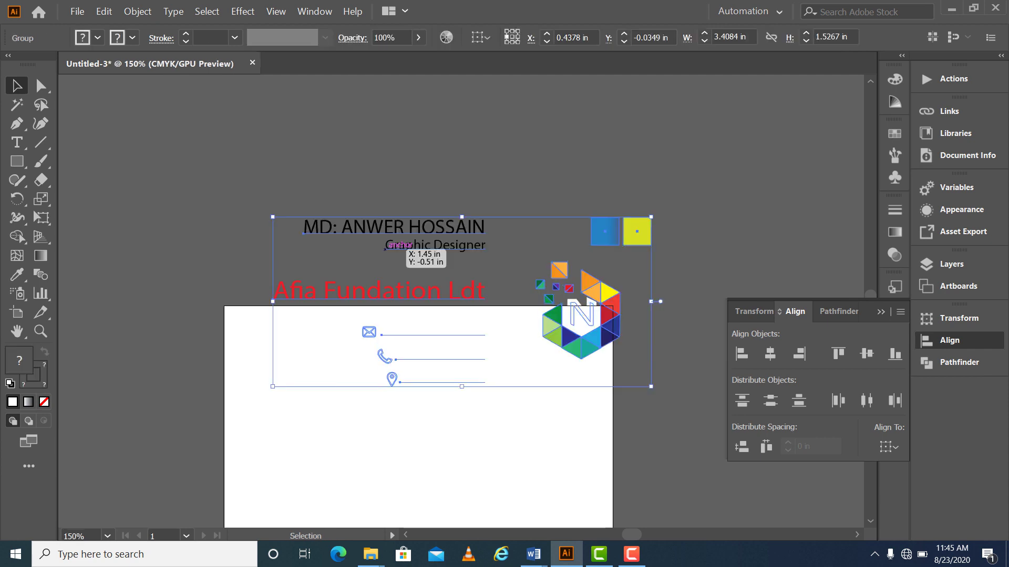
pyautogui.moveTo(552, 320)
pyautogui.mouseDown()
pyautogui.moveTo(529, 222)
pyautogui.moveTo(548, 170)
pyautogui.moveTo(530, 175)
pyautogui.mouseUp()
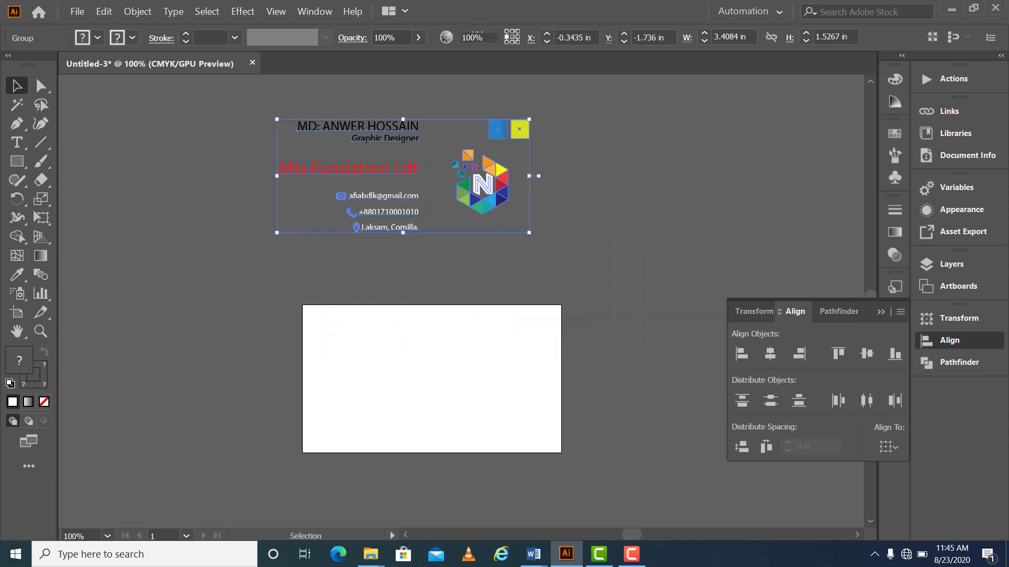
pyautogui.click(531, 175)
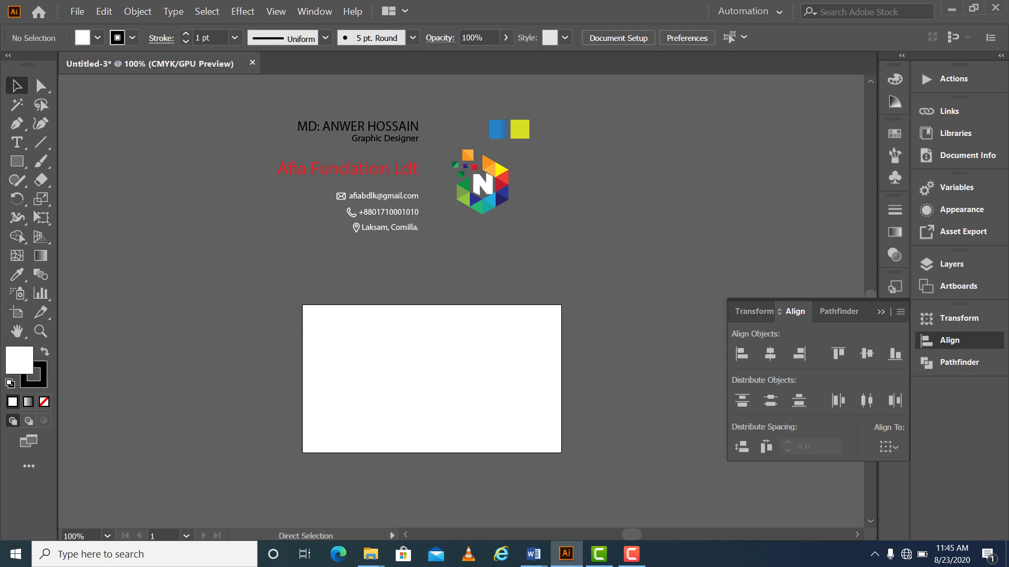
# Step: Zoom to 100% so the pasted artwork and blank artboard show together
pyautogui.hotkey('ctrl', '=')
pyautogui.hotkey('ctrl', '=')
pyautogui.scroll(-3, 462, 316)
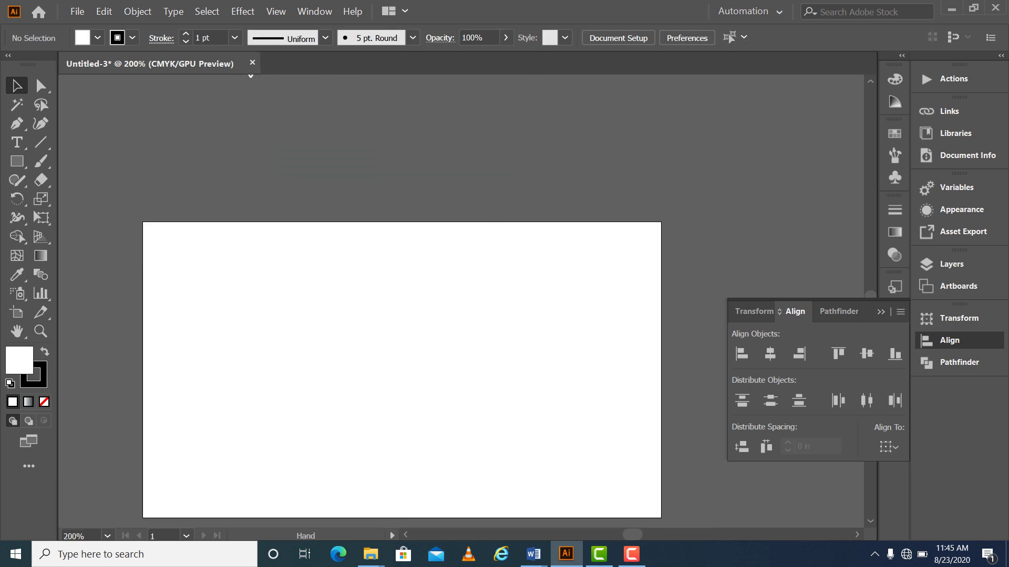
pyautogui.click(137, 11)
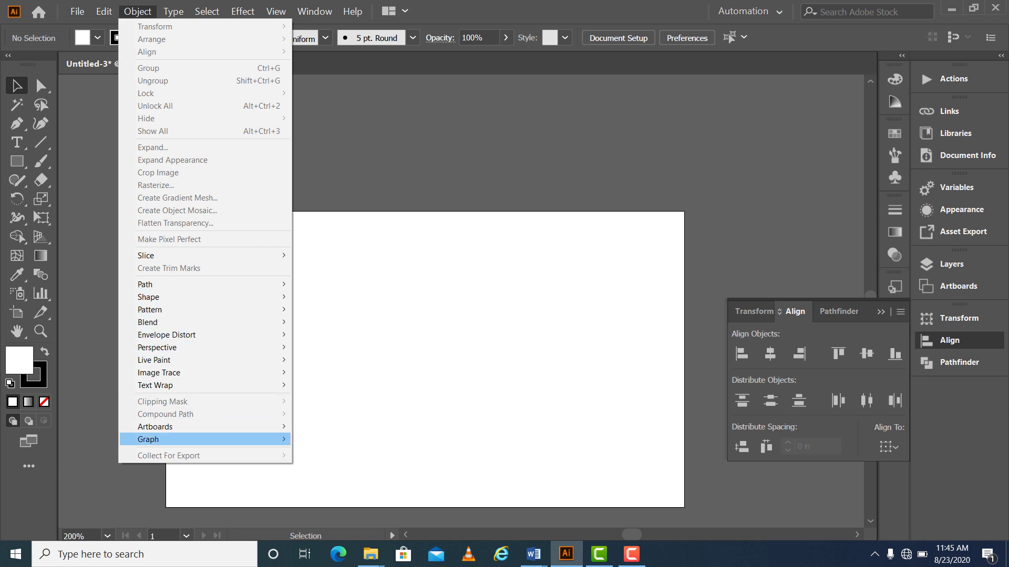
pyautogui.click(319, 439)
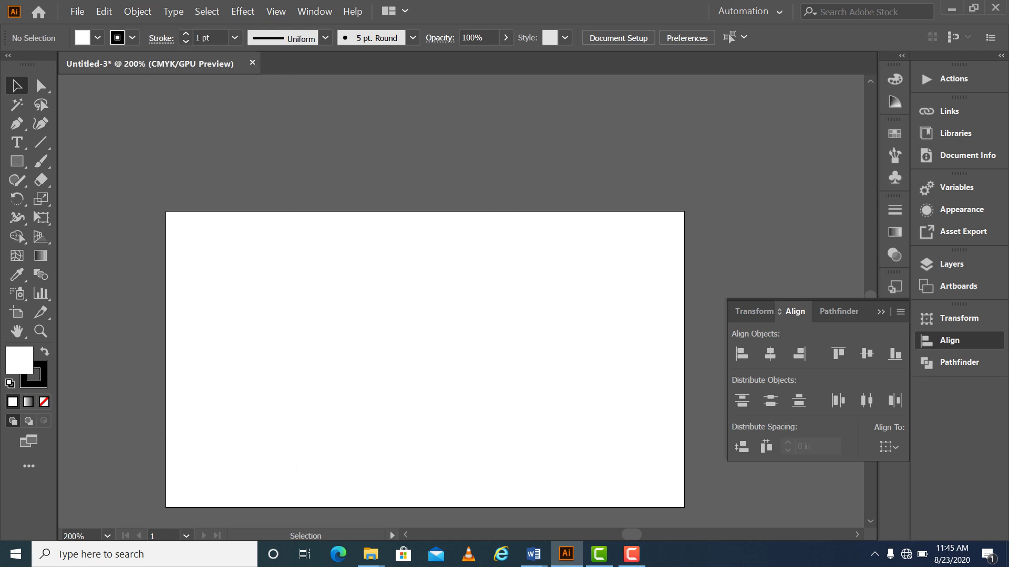
pyautogui.hotkey('ctrl', '1')
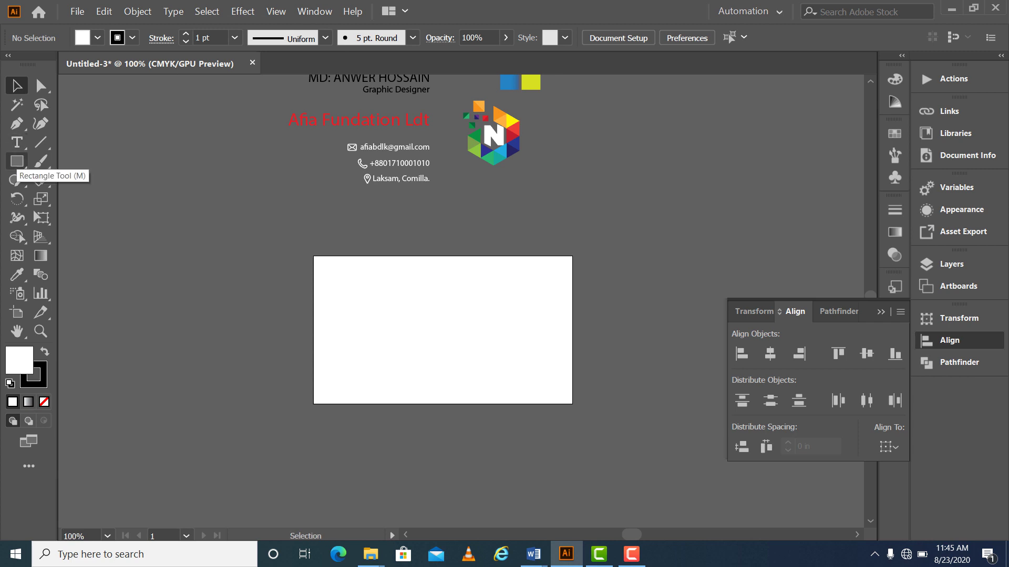
# Step: Draw a 3.5 × 2 in rectangle snapped to the artboard corners
pyautogui.click(17, 161)
pyautogui.moveTo(314, 256)
pyautogui.mouseDown()
pyautogui.moveTo(422, 330)
pyautogui.moveTo(572, 404)
pyautogui.mouseUp()
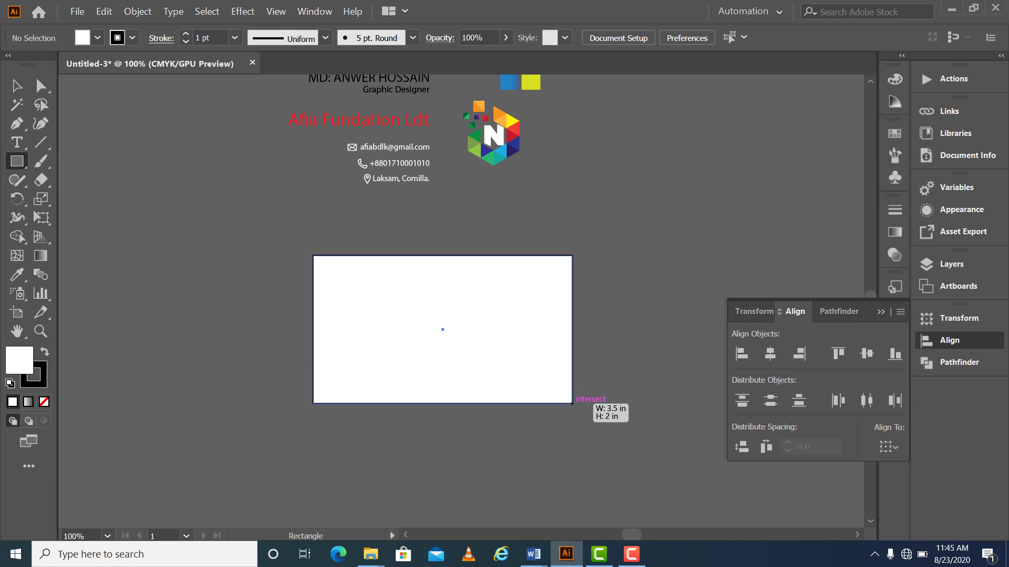
pyautogui.click(572, 404)
pyautogui.click(543, 305)
# Step: Select the rectangle, verify its size in Transform, and close the Align panel
pyautogui.press('v')
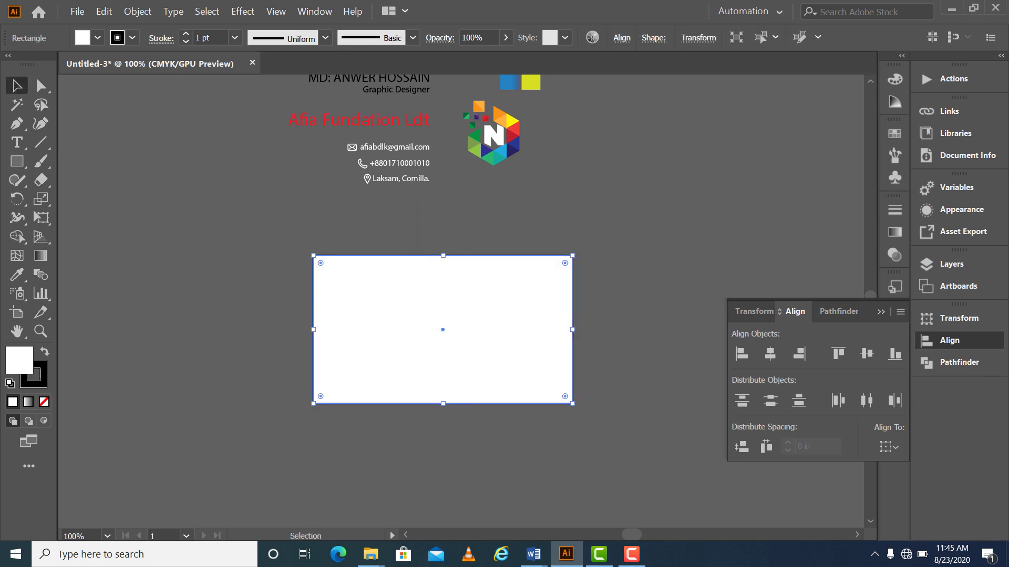
pyautogui.hotkey('ctrl', 'shift', 'a')
pyautogui.hotkey('ctrl', '+')
pyautogui.hotkey('ctrl', '+')
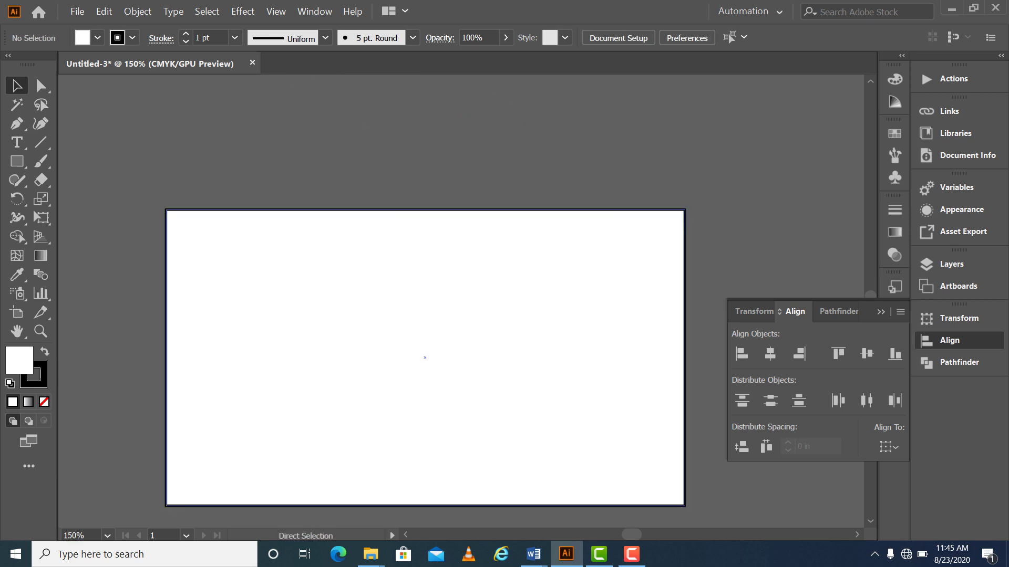
pyautogui.moveTo(420, 315); pyautogui.dragTo(404, 349)
pyautogui.click(404, 349)
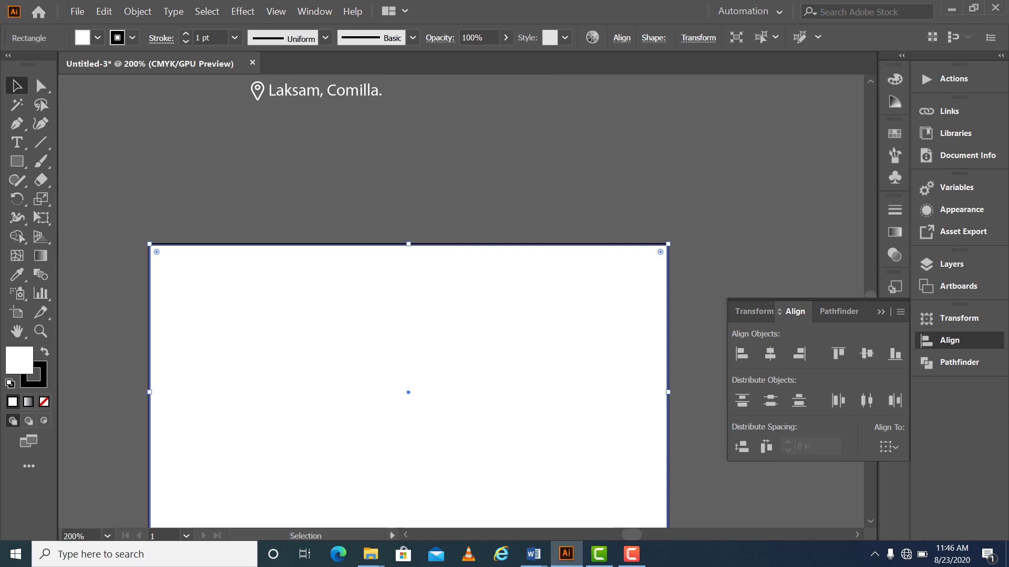
pyautogui.click(698, 38)
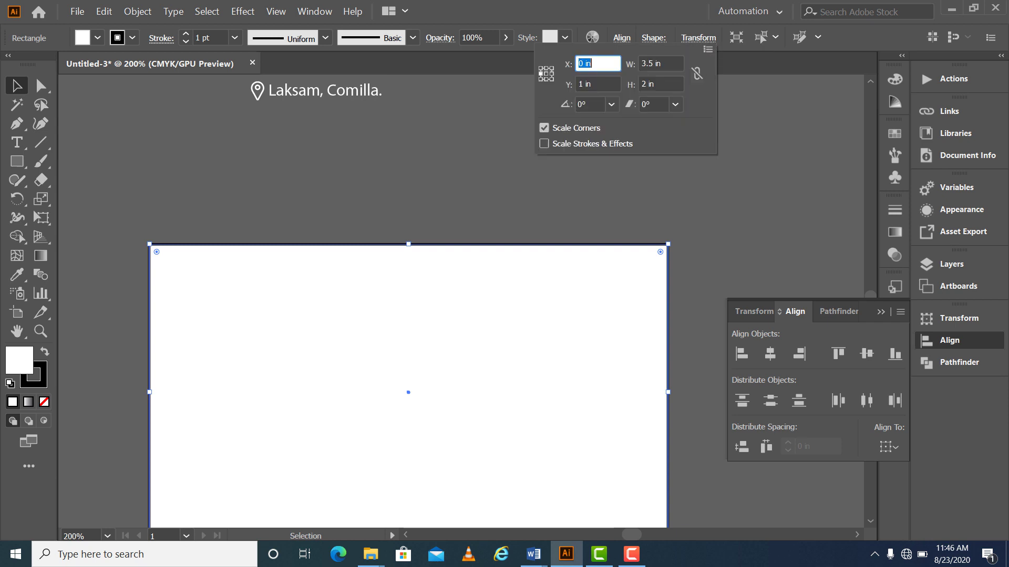
pyautogui.press('Escape')
pyautogui.hotkey('shift', 'F7')
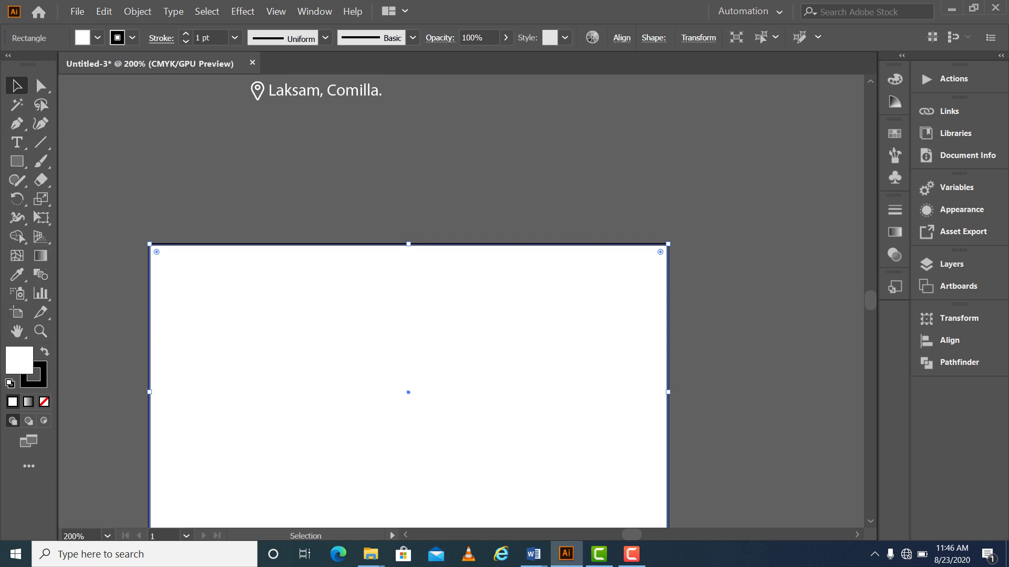
# Step: Ungroup the pasted artwork and move the blue and yellow sample squares near the logo
pyautogui.scroll(1, 461, 302)
pyautogui.scroll(3, 461, 302)
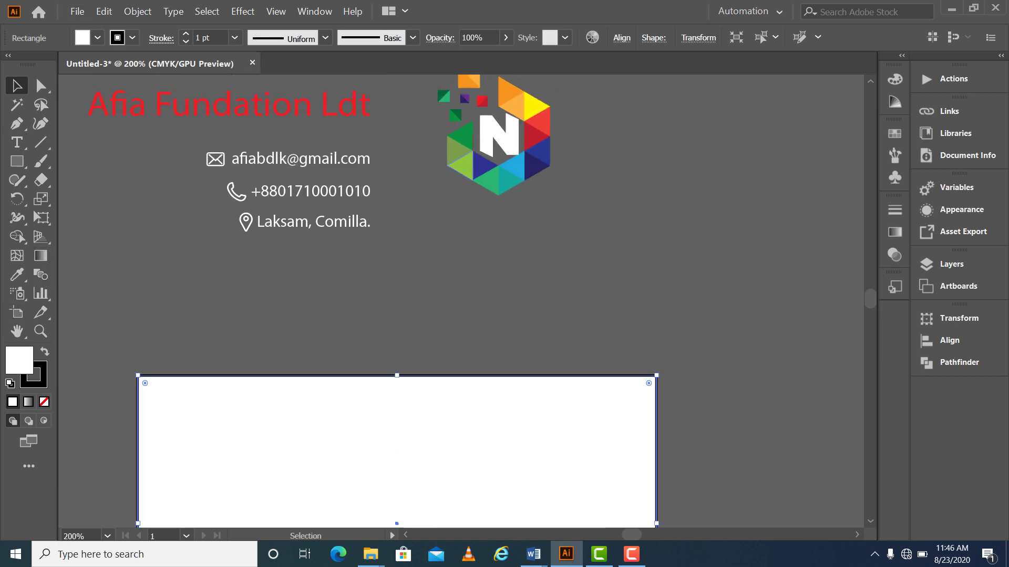
pyautogui.scroll(1, 461, 302)
pyautogui.moveTo(461, 302); pyautogui.dragTo(433, 341)
pyautogui.rightClick(460, 251)
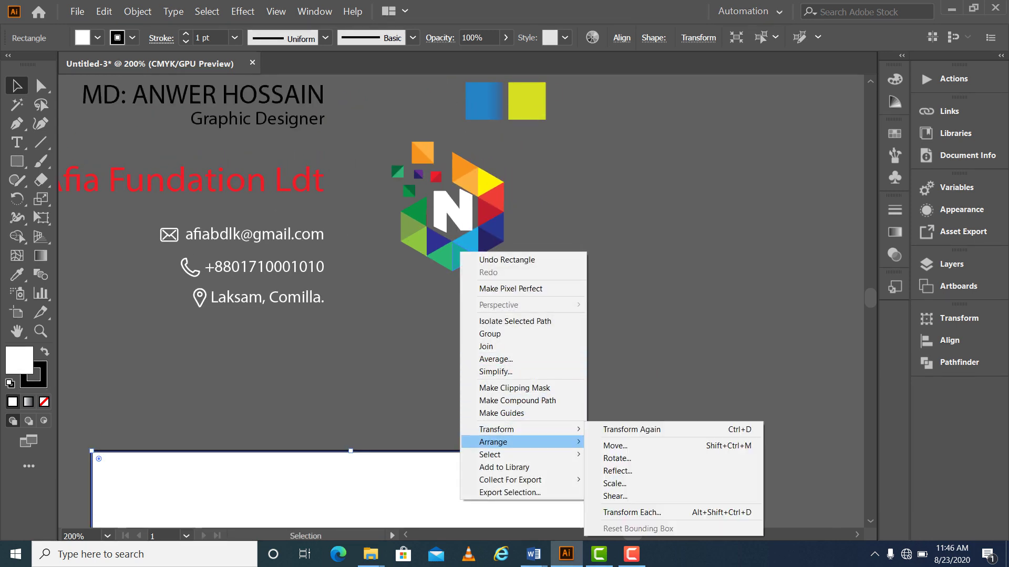
pyautogui.click(431, 337)
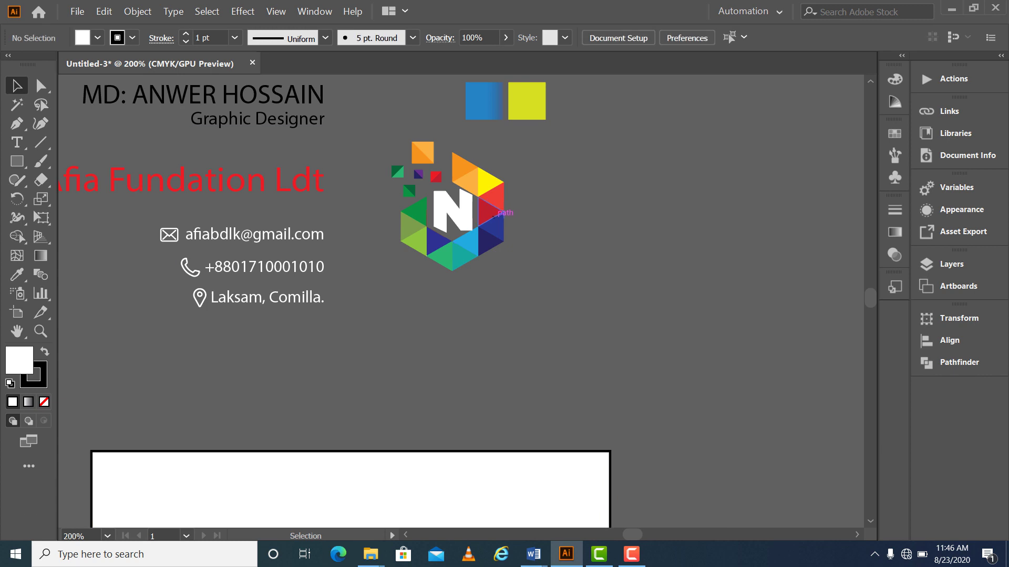
pyautogui.rightClick(494, 212)
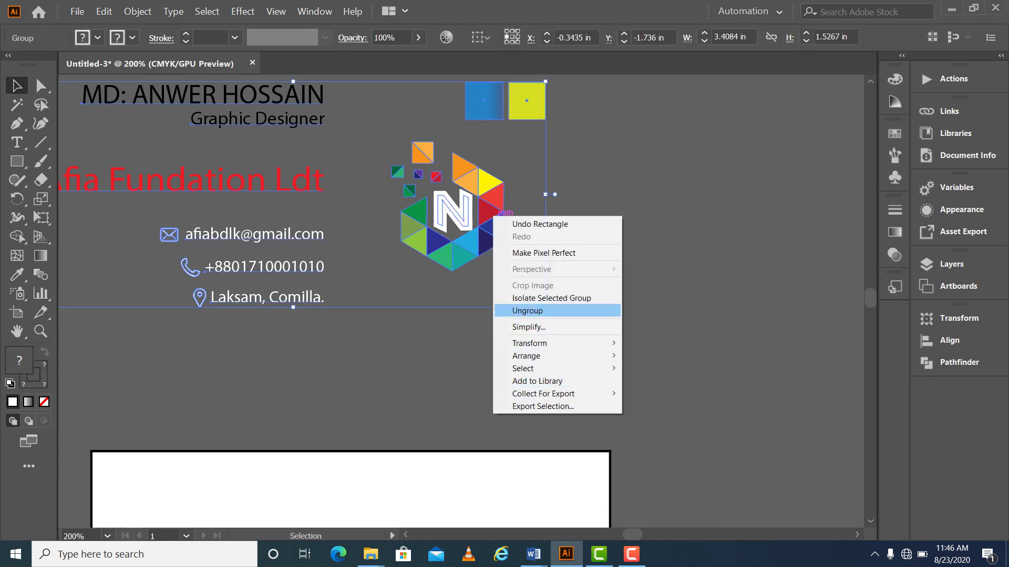
pyautogui.click(527, 311)
pyautogui.moveTo(527, 311); pyautogui.dragTo(500, 362)
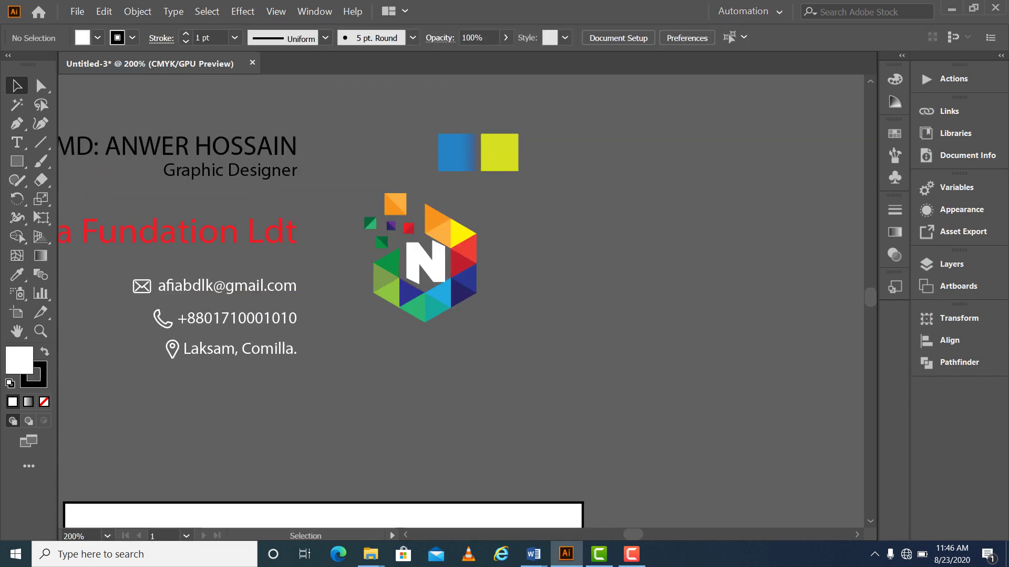
pyautogui.moveTo(438, 171); pyautogui.dragTo(533, 377)
pyautogui.scroll(-3, 533, 376)
pyautogui.scroll(-1, 533, 376)
# Step: Apply the blue square's gradient to the white card rectangle with the Eyedropper
pyautogui.click(525, 367)
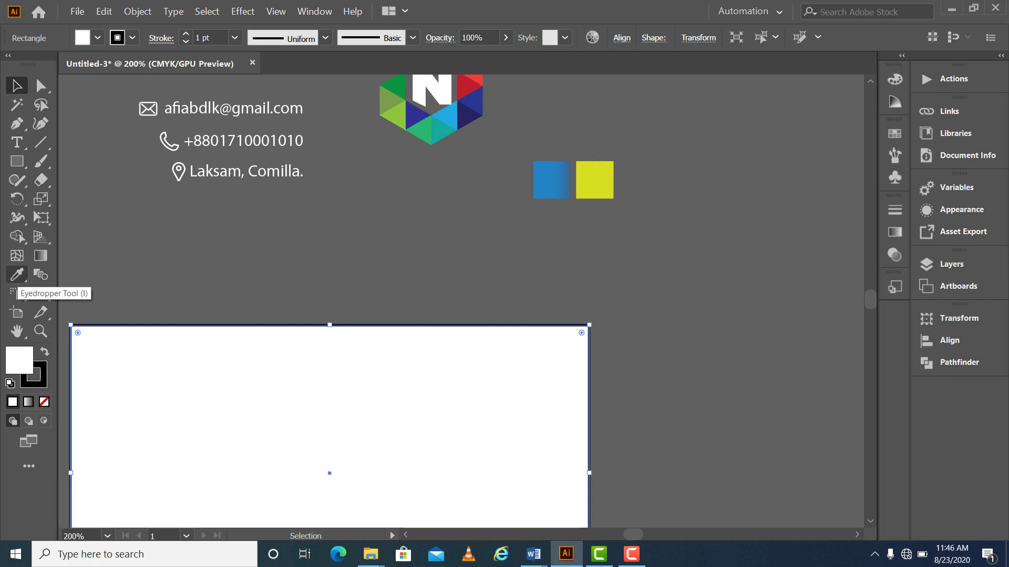
pyautogui.click(17, 274)
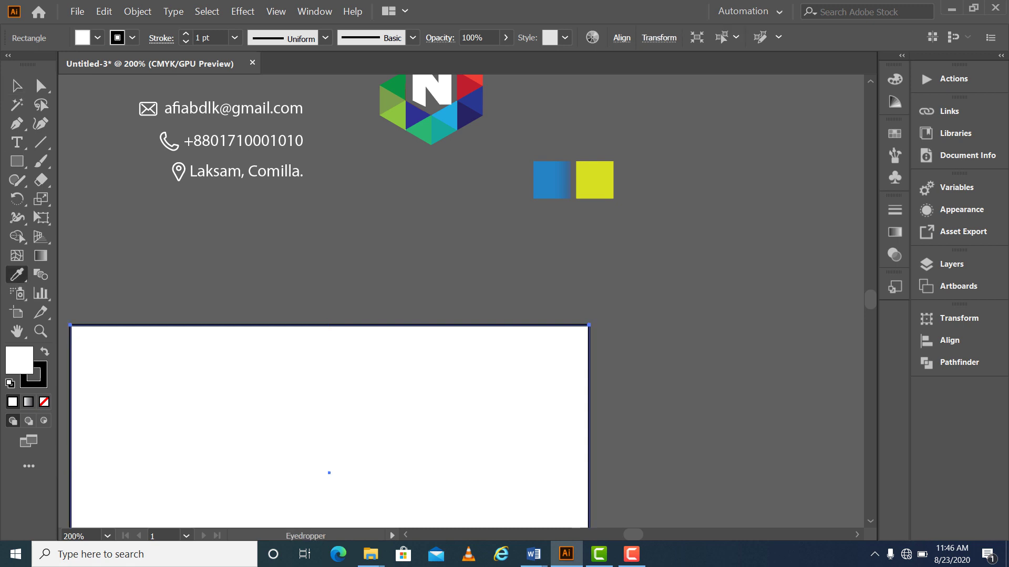
pyautogui.click(551, 180)
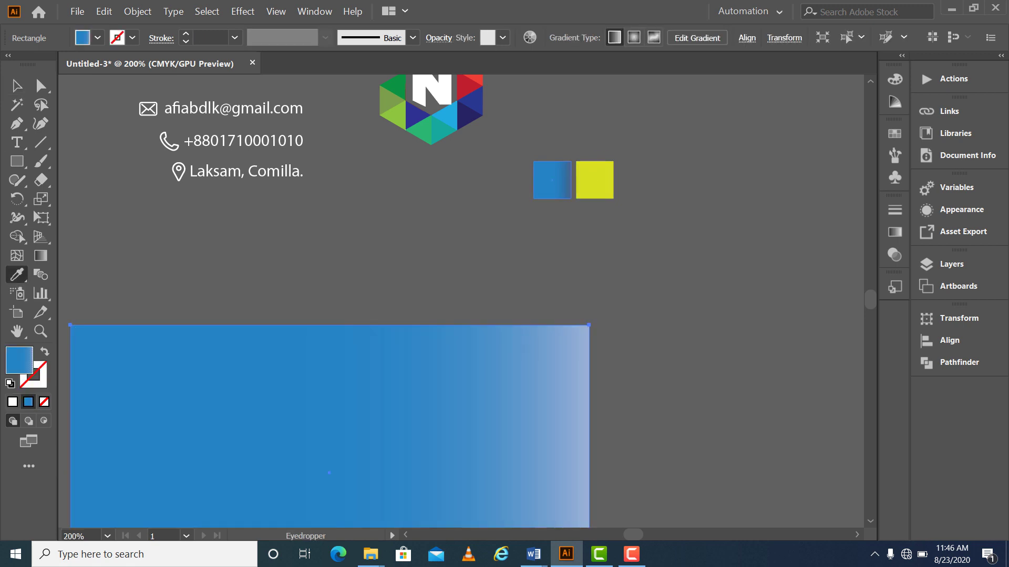
pyautogui.press('v')
pyautogui.moveTo(368, 420)
pyautogui.mouseDown()
pyautogui.moveTo(465, 278)
pyautogui.moveTo(457, 269)
pyautogui.mouseUp()
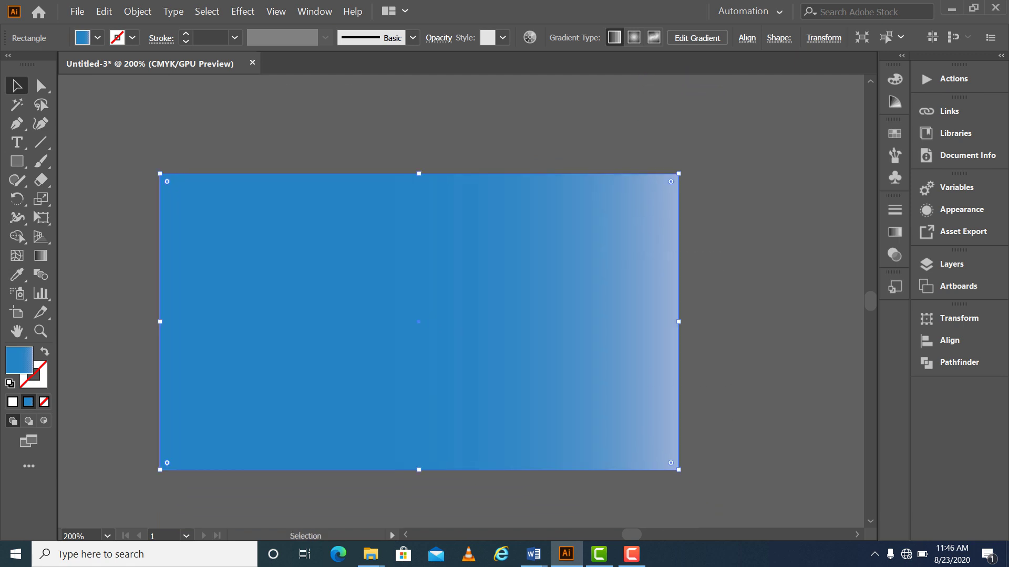
# Step: Show rulers and drag vertical and horizontal guides through the rectangle's centre
pyautogui.hotkey('ctrl', 'r')
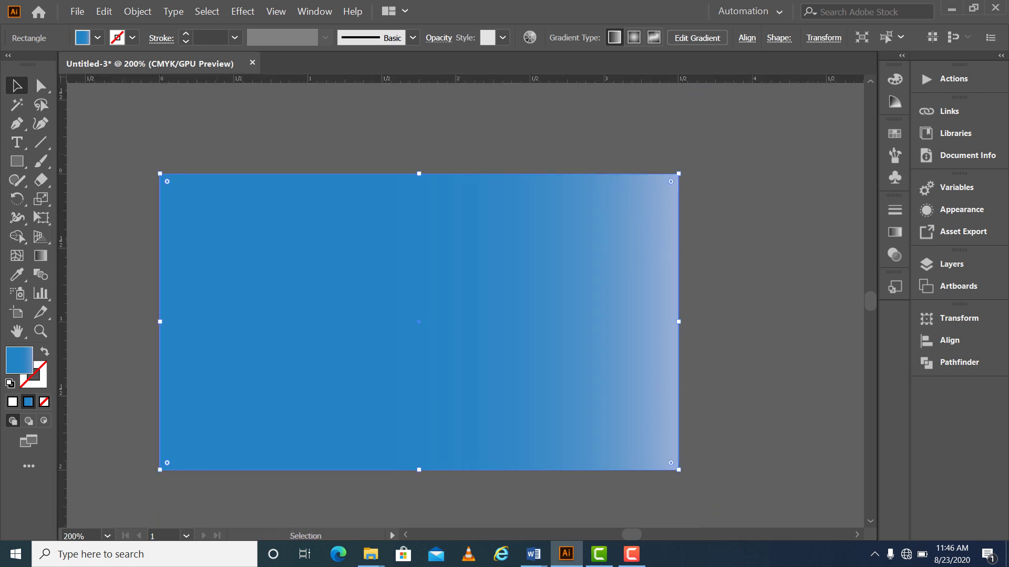
pyautogui.hotkey('ctrl', 'shift', 'b')
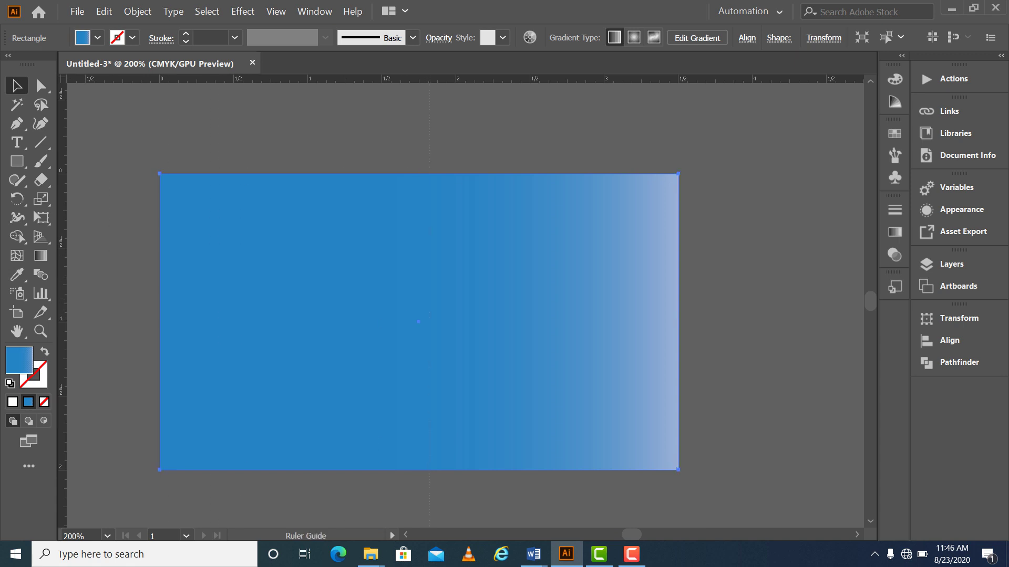
pyautogui.moveTo(418, 315); pyautogui.dragTo(419, 315)
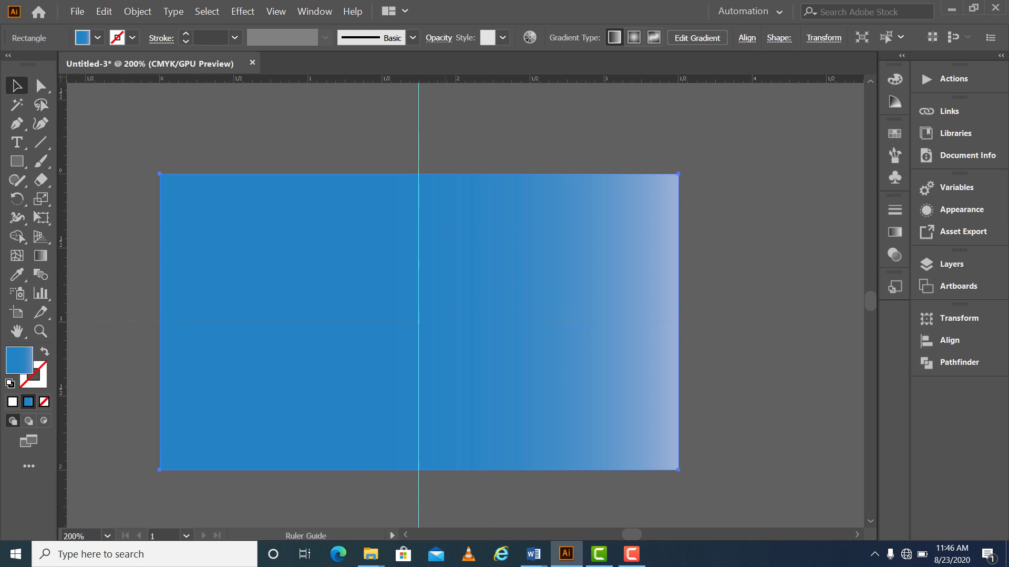
pyautogui.moveTo(418, 327); pyautogui.dragTo(418, 321)
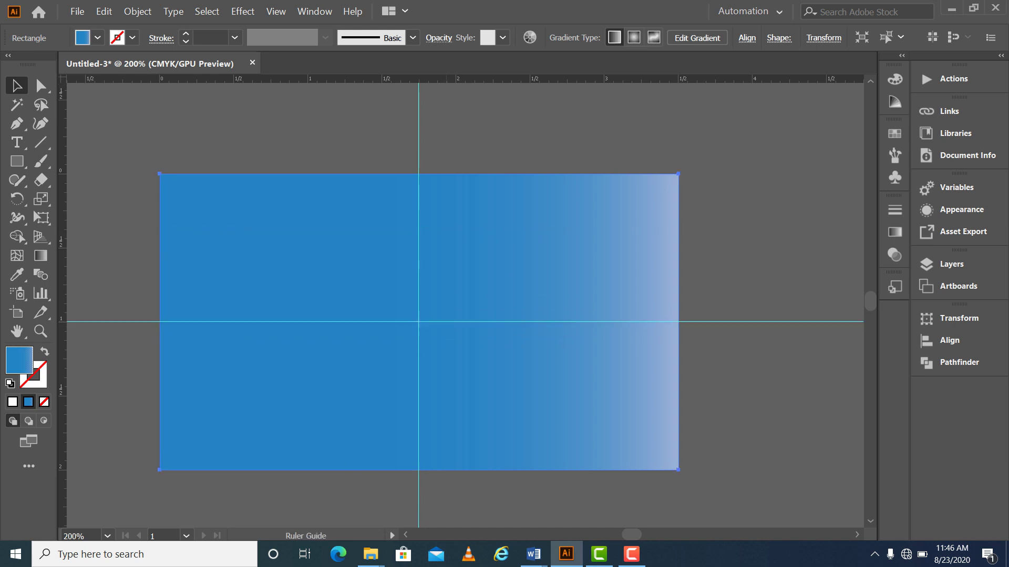
pyautogui.hotkey('ctrl', 'shift', 'a')
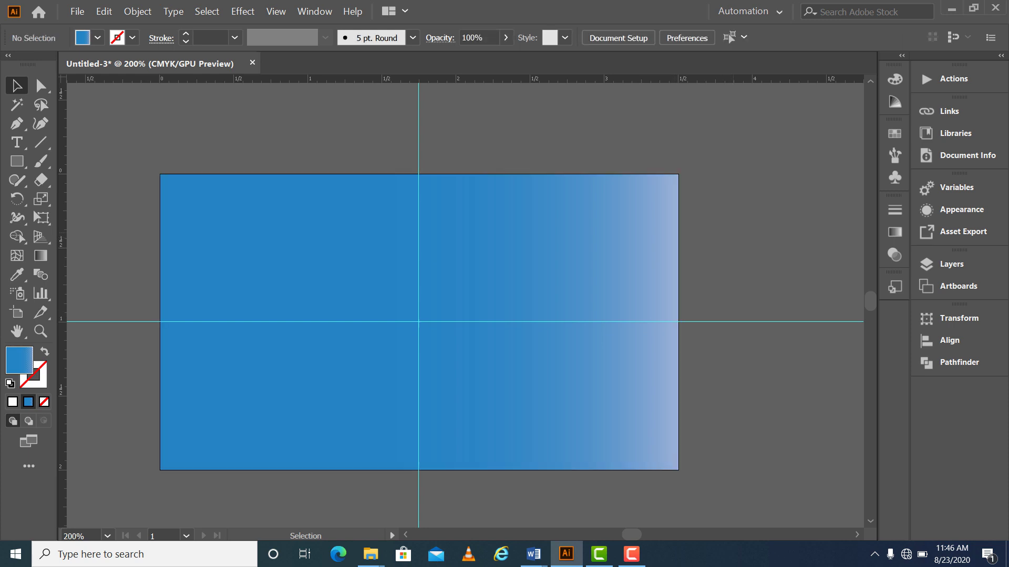
pyautogui.moveTo(473, 263)
pyautogui.mouseDown()
pyautogui.moveTo(492, 348)
pyautogui.moveTo(447, 284)
pyautogui.mouseUp()
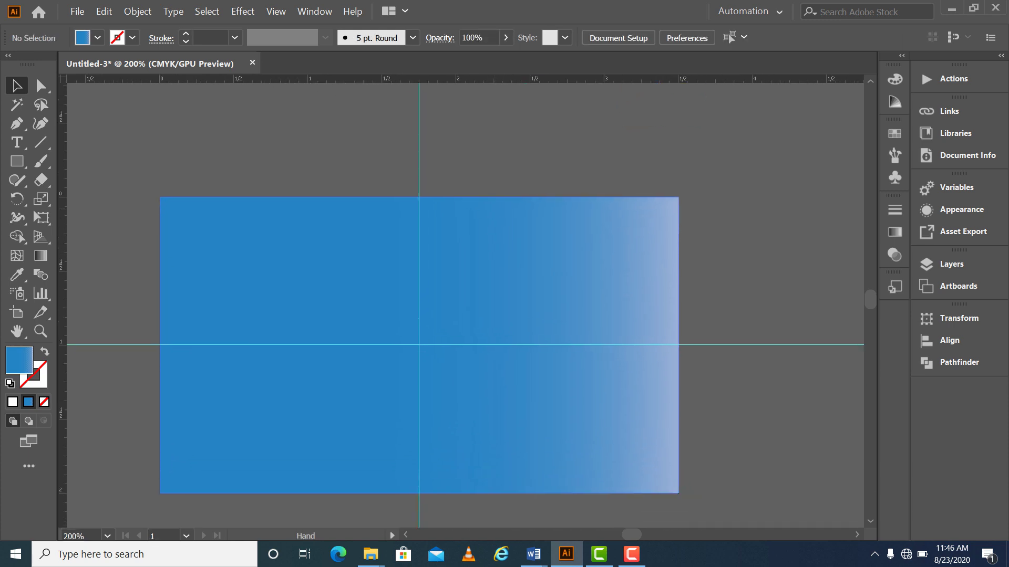
# Step: Drag a long angled gradient line past the rectangle so it looks nearly solid blue
pyautogui.hotkey('ctrl', 'a')
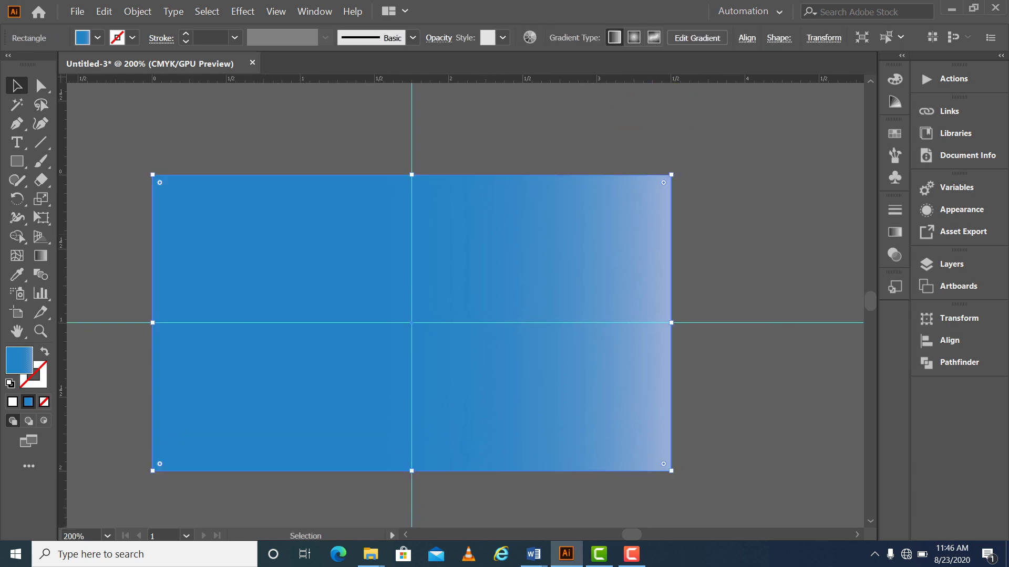
pyautogui.press('g')
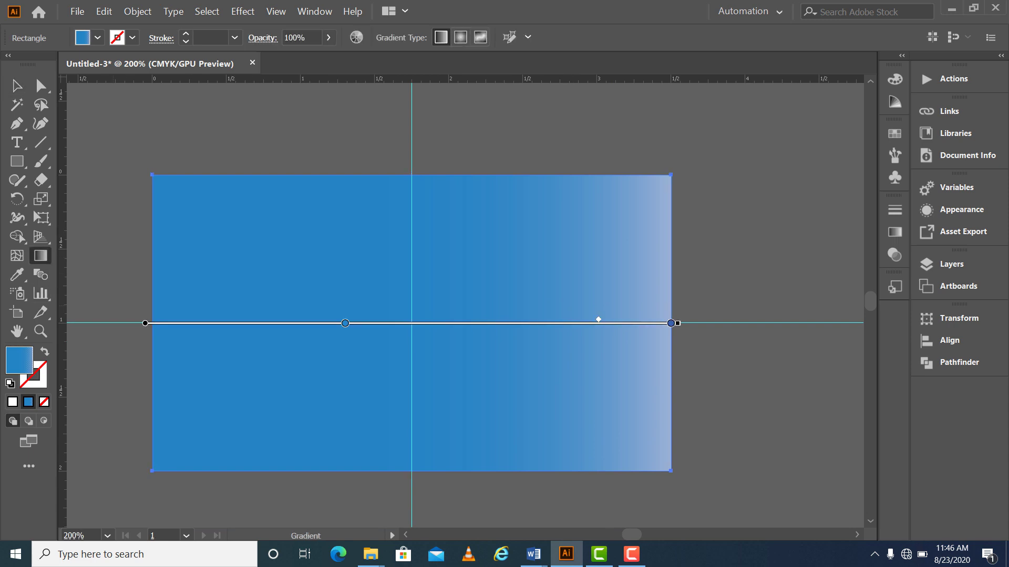
pyautogui.moveTo(695, 272)
pyautogui.mouseDown()
pyautogui.moveTo(77, 348)
pyautogui.moveTo(61, 375)
pyautogui.mouseUp()
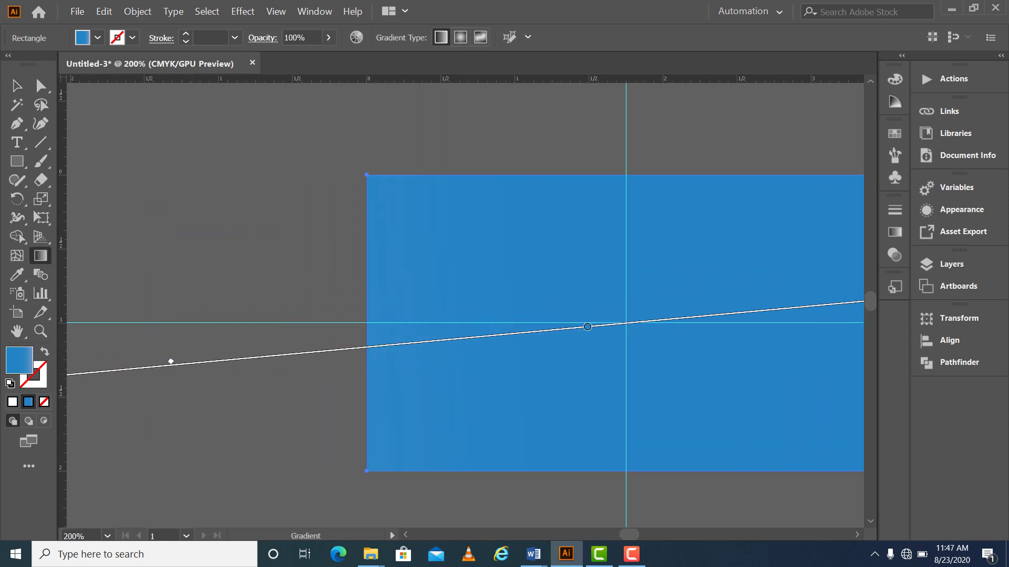
pyautogui.press('v')
pyautogui.moveTo(578, 325)
pyautogui.mouseDown()
pyautogui.moveTo(352, 332)
pyautogui.moveTo(356, 307)
pyautogui.mouseUp()
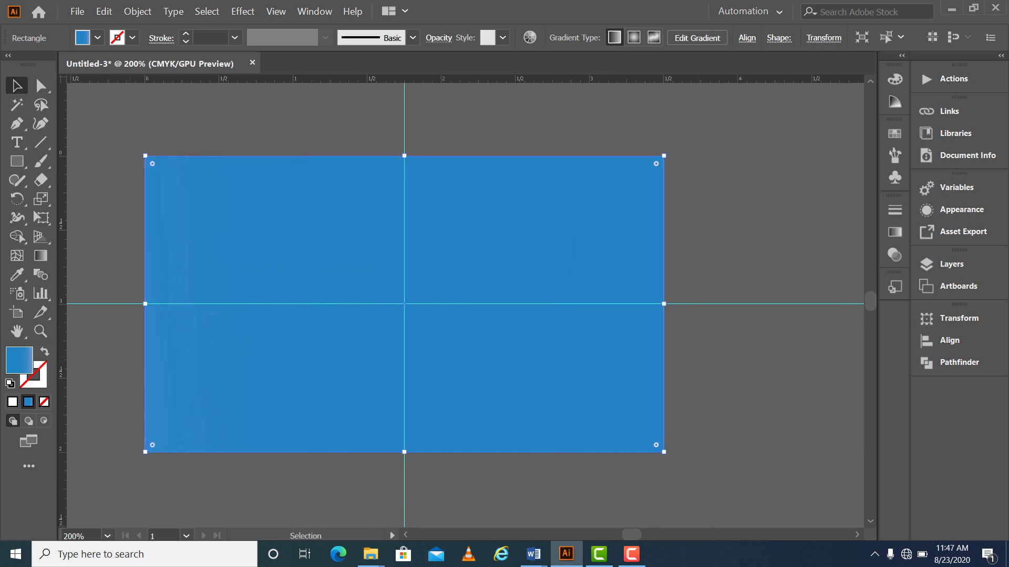
# Step: Add Pen anchors at the rectangle's top and bottom centres
pyautogui.click(17, 123)
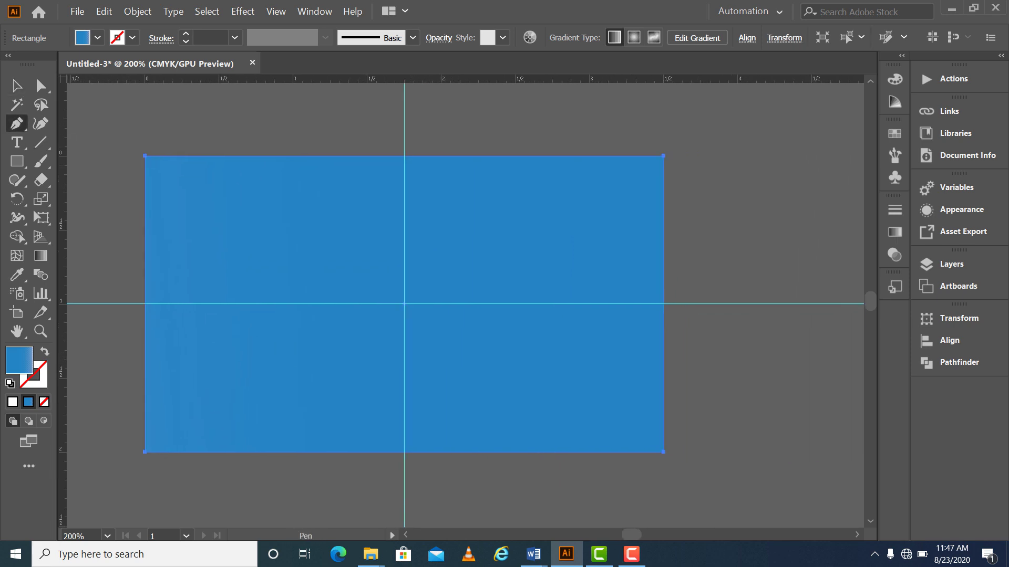
pyautogui.click(405, 156)
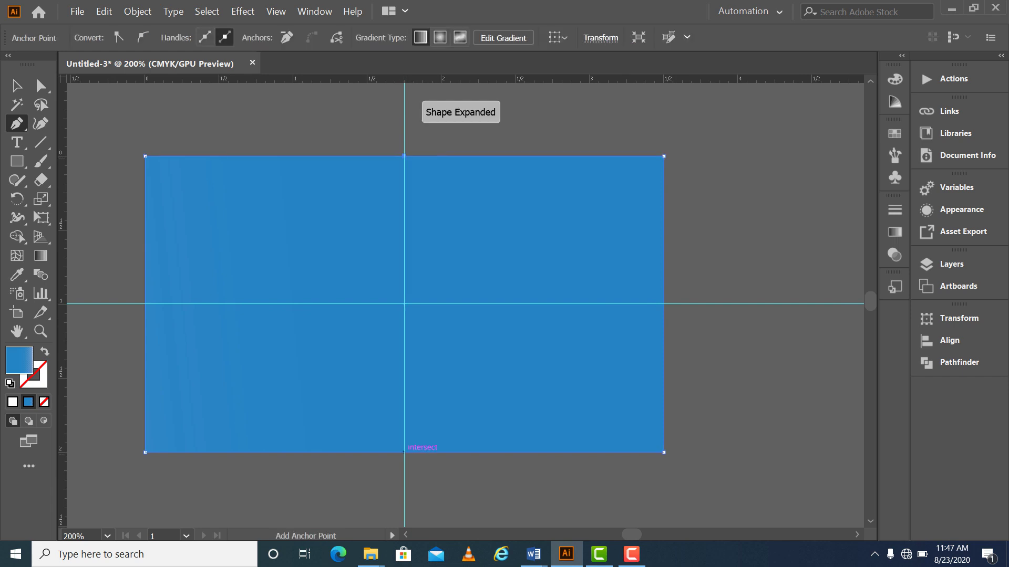
pyautogui.click(404, 451)
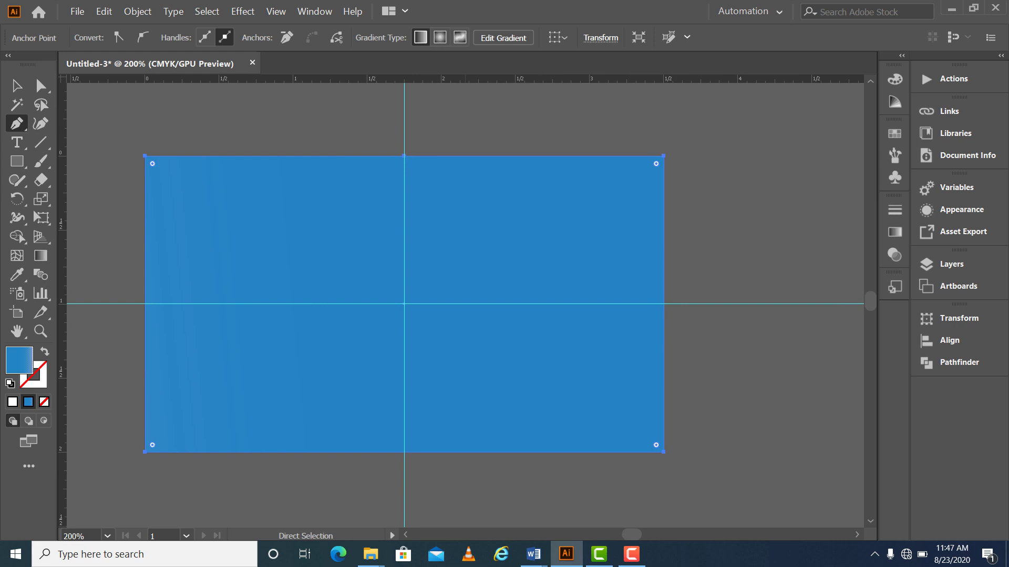
pyautogui.keyDown('ctrl'); pyautogui.click(404, 452); pyautogui.keyUp('ctrl')
pyautogui.hotkey('ctrl', '-')
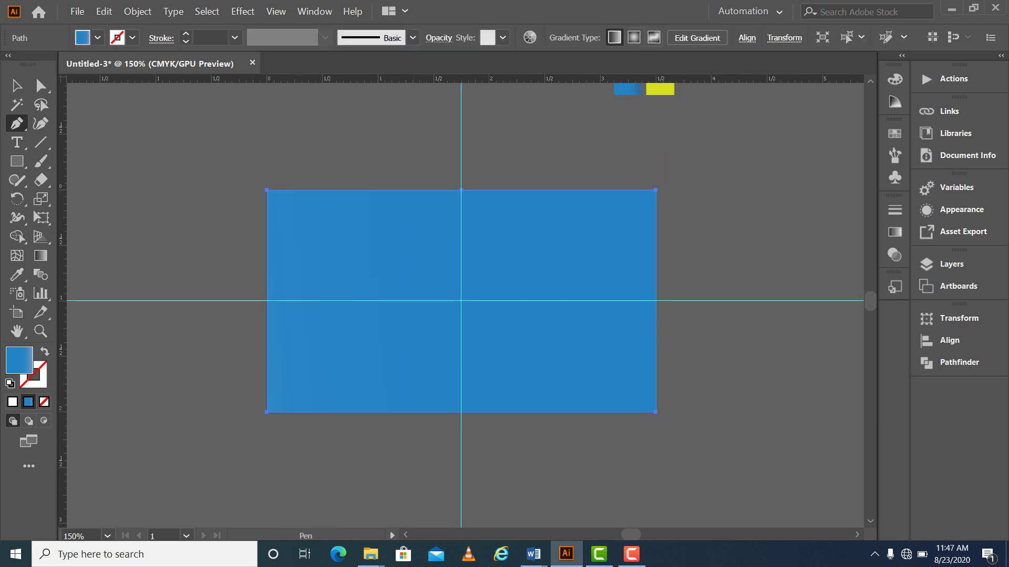
pyautogui.press('ctrl')
# Step: Set Fill to None and Stroke to black 1 pt for new shapes
pyautogui.click(117, 37)
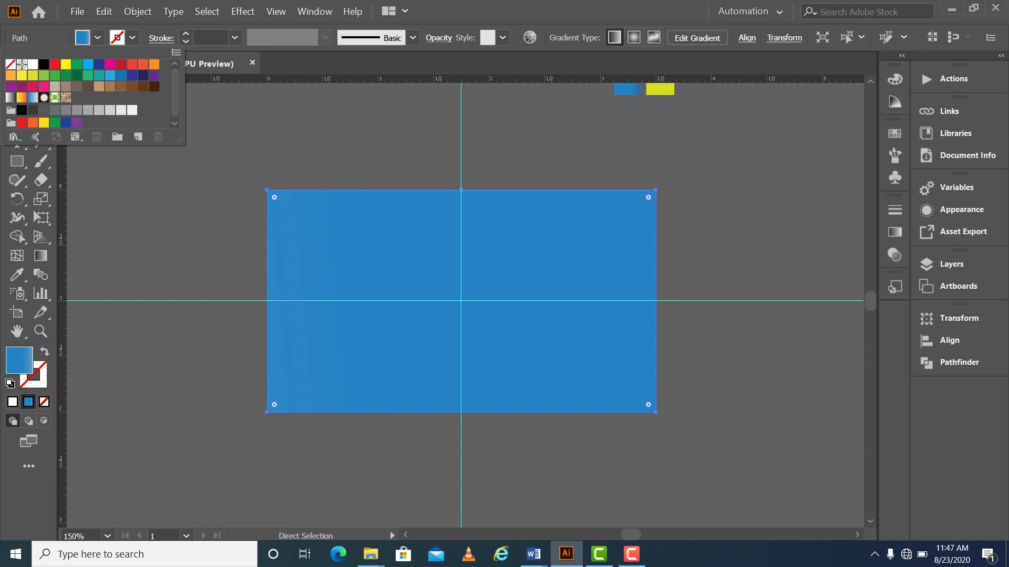
pyautogui.click(44, 63)
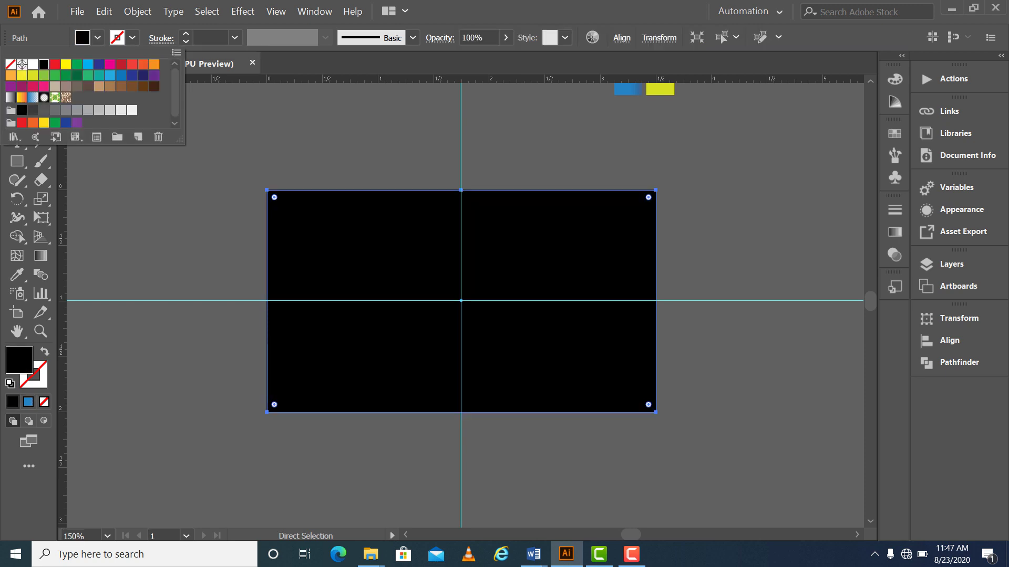
pyautogui.press('Escape')
pyautogui.hotkey('ctrl', 'z')
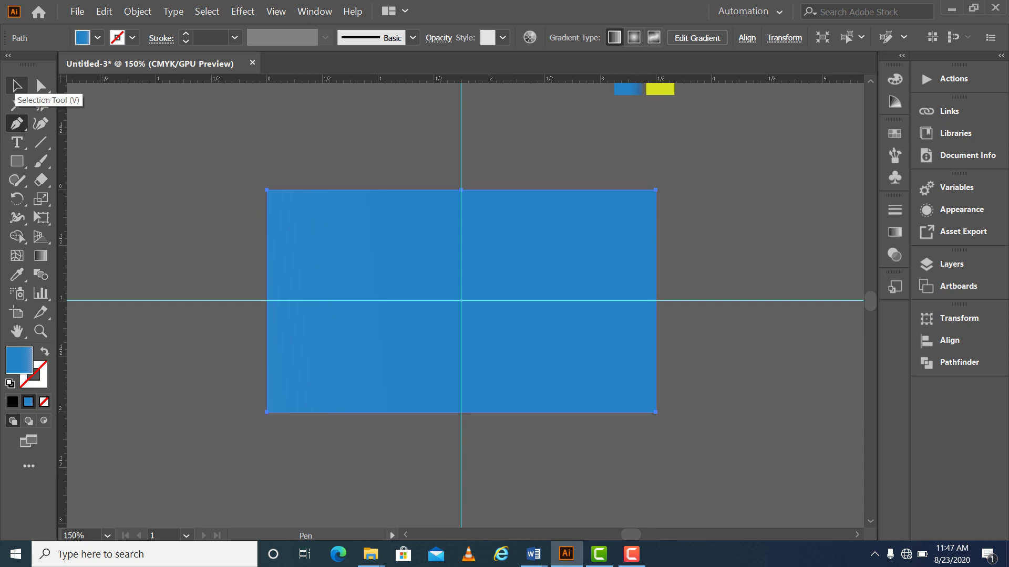
pyautogui.click(16, 86)
pyautogui.hotkey('ctrl', 'shift', 'a')
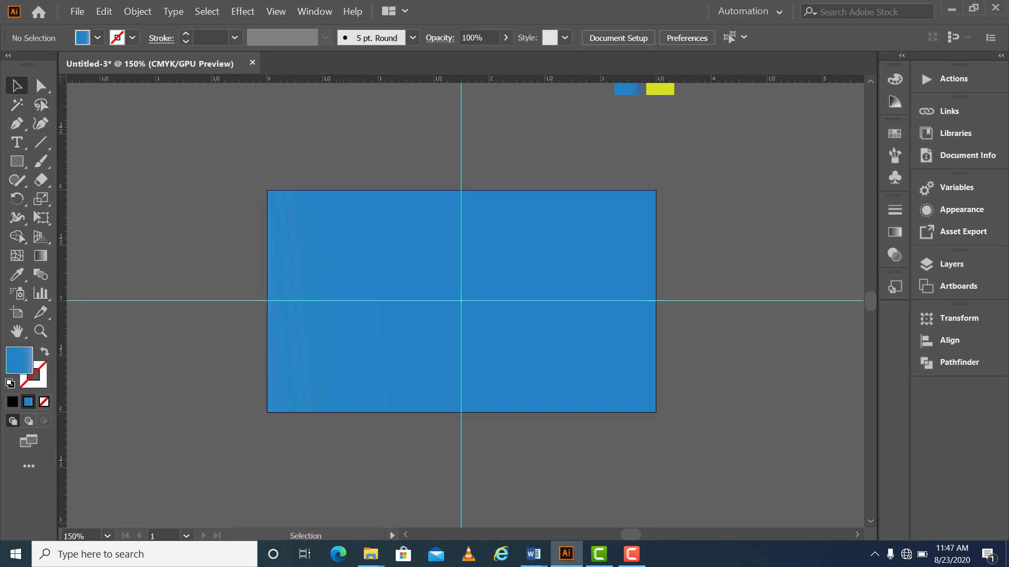
pyautogui.click(98, 38)
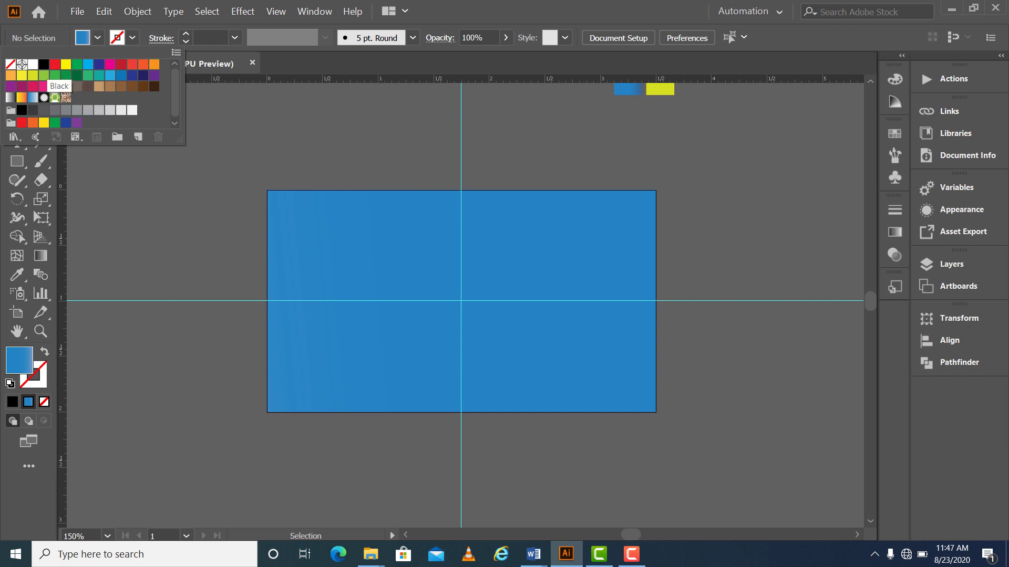
pyautogui.click(10, 64)
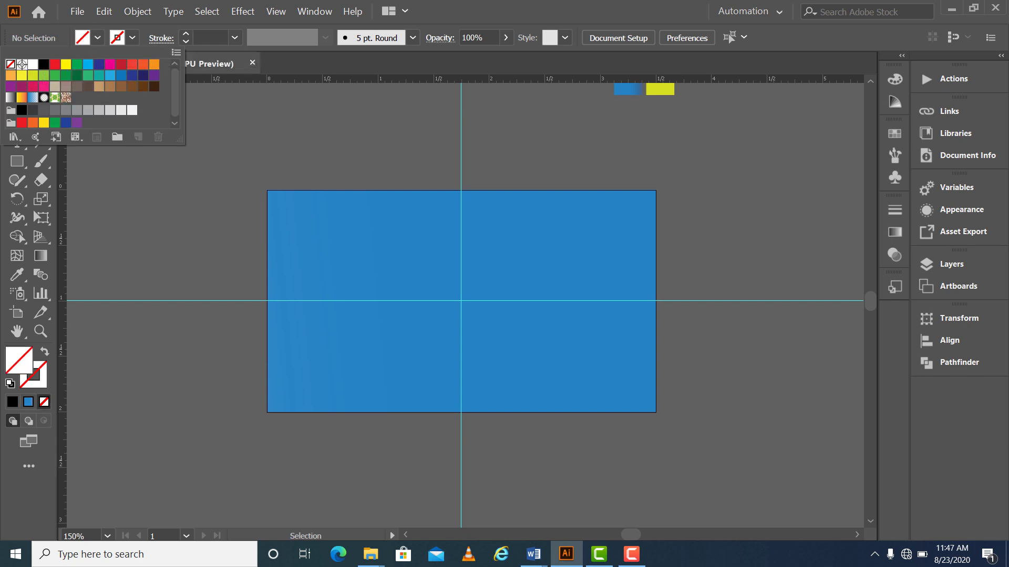
pyautogui.click(133, 38)
pyautogui.click(44, 65)
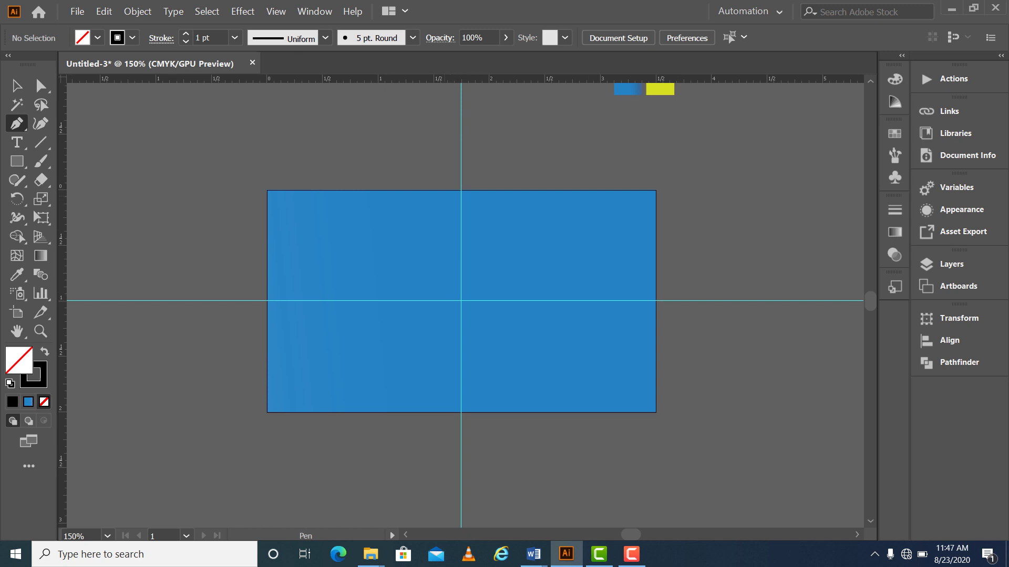
# Step: Draw a closed Pen shape over the card's left side with a curved right edge
pyautogui.click(461, 189)
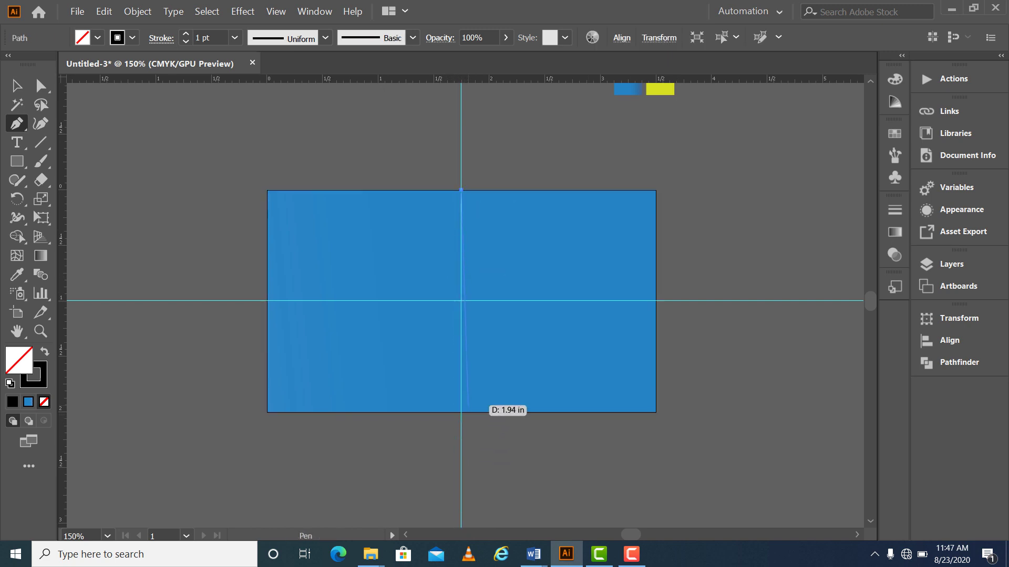
pyautogui.moveTo(462, 414)
pyautogui.mouseDown()
pyautogui.moveTo(546, 519)
pyautogui.moveTo(557, 525)
pyautogui.moveTo(565, 502)
pyautogui.mouseUp()
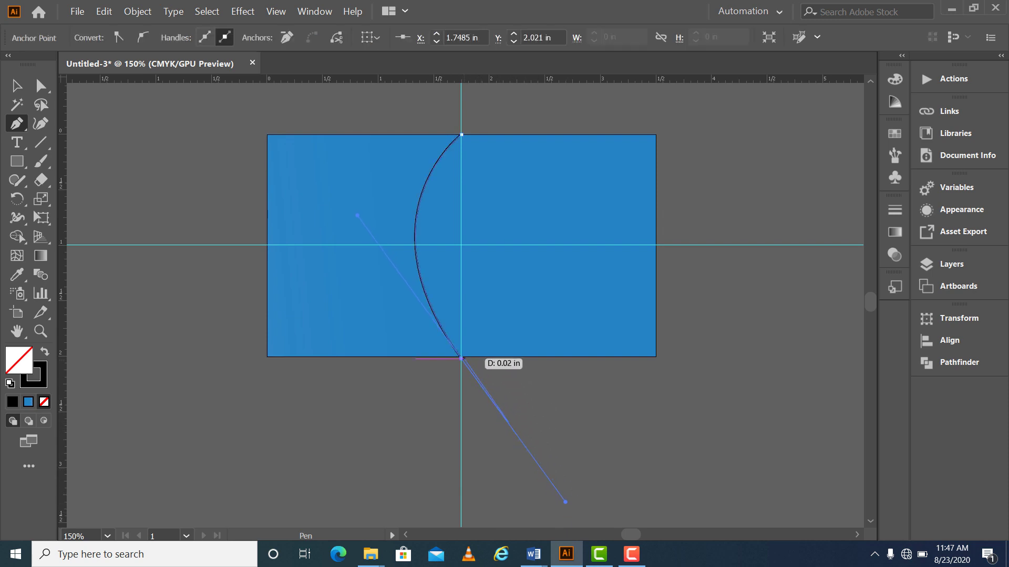
pyautogui.press('alt')
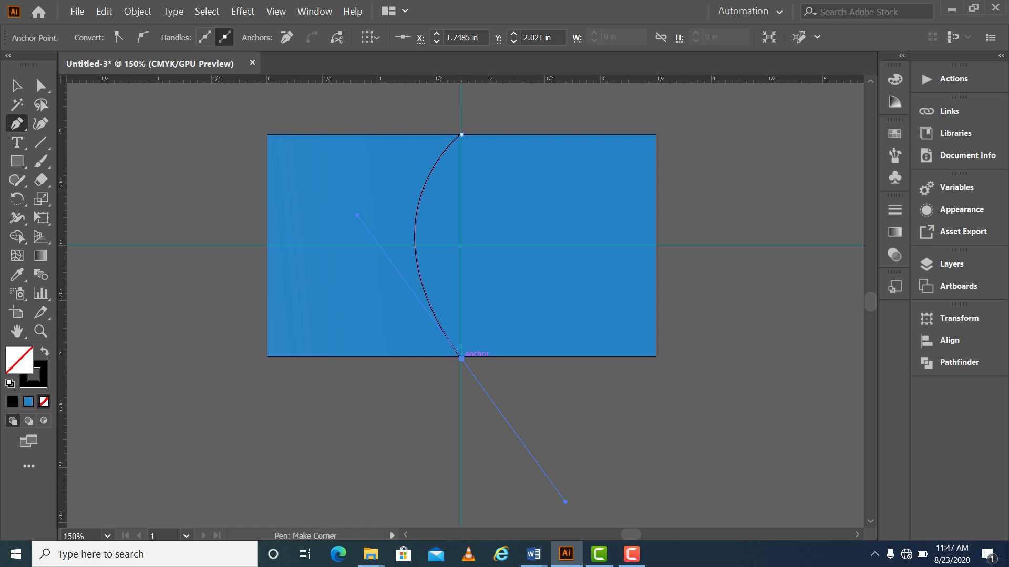
pyautogui.keyDown('alt'); pyautogui.click(461, 357); pyautogui.keyUp('alt')
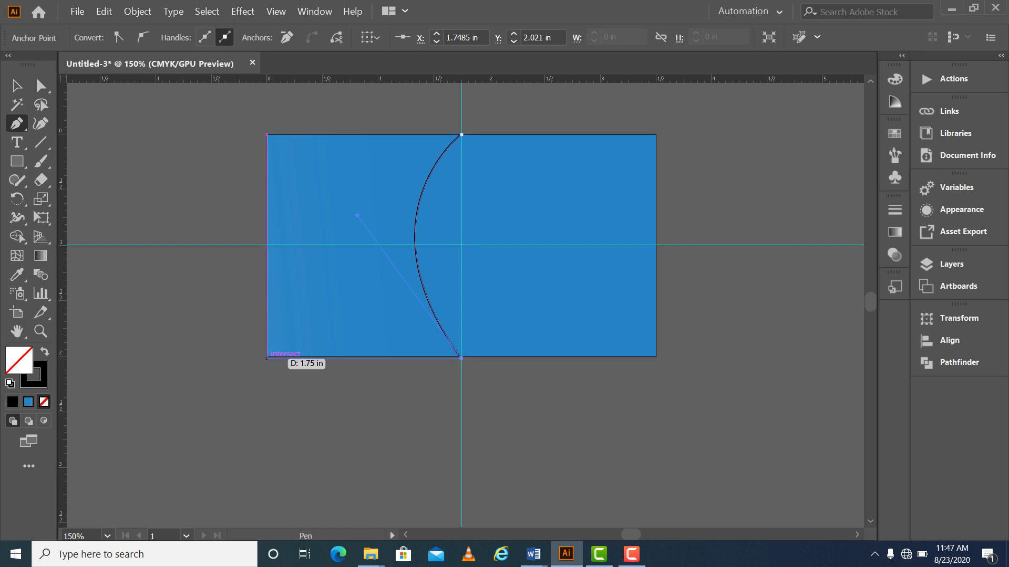
pyautogui.click(266, 358)
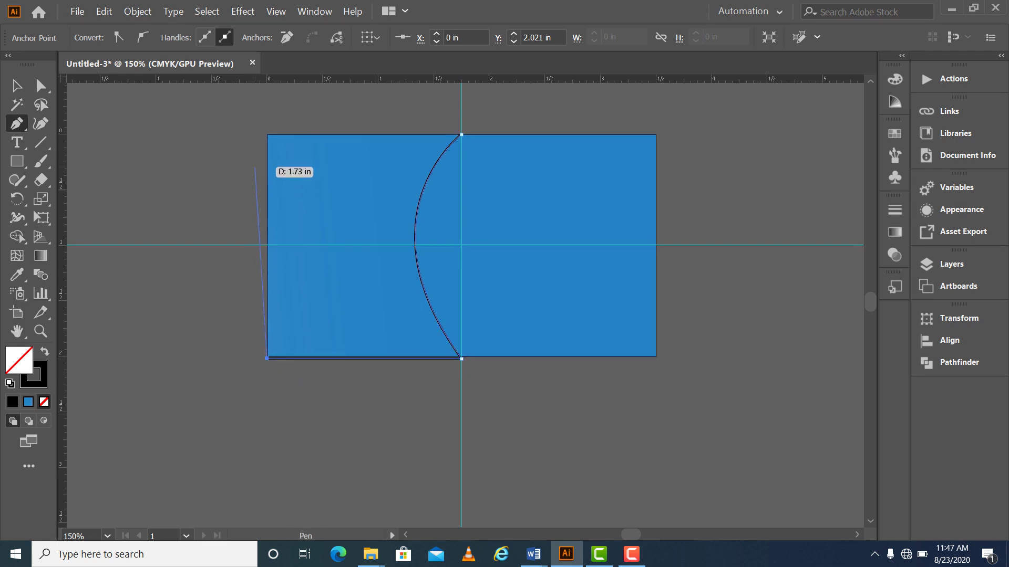
pyautogui.click(267, 135)
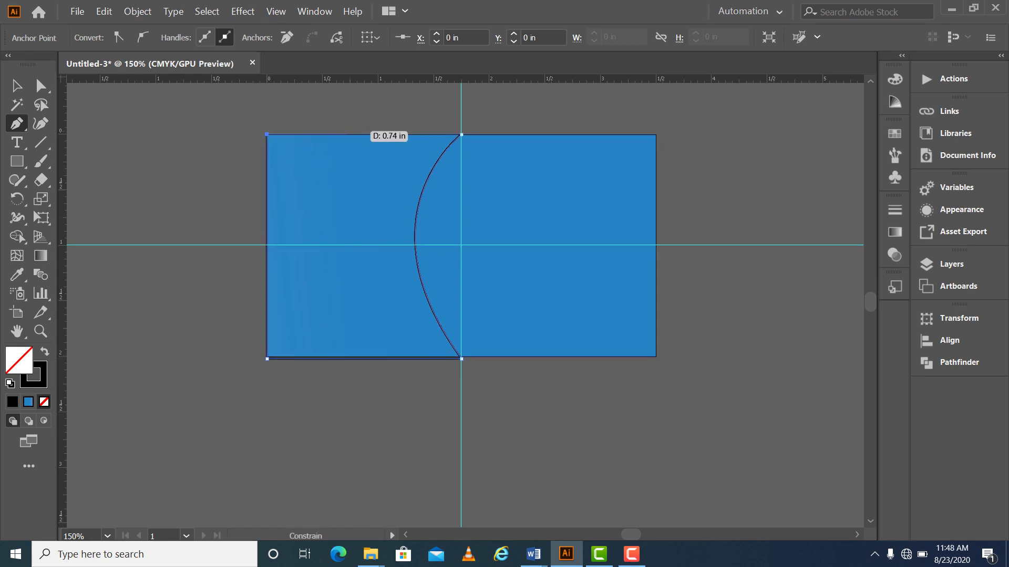
pyautogui.click(461, 134)
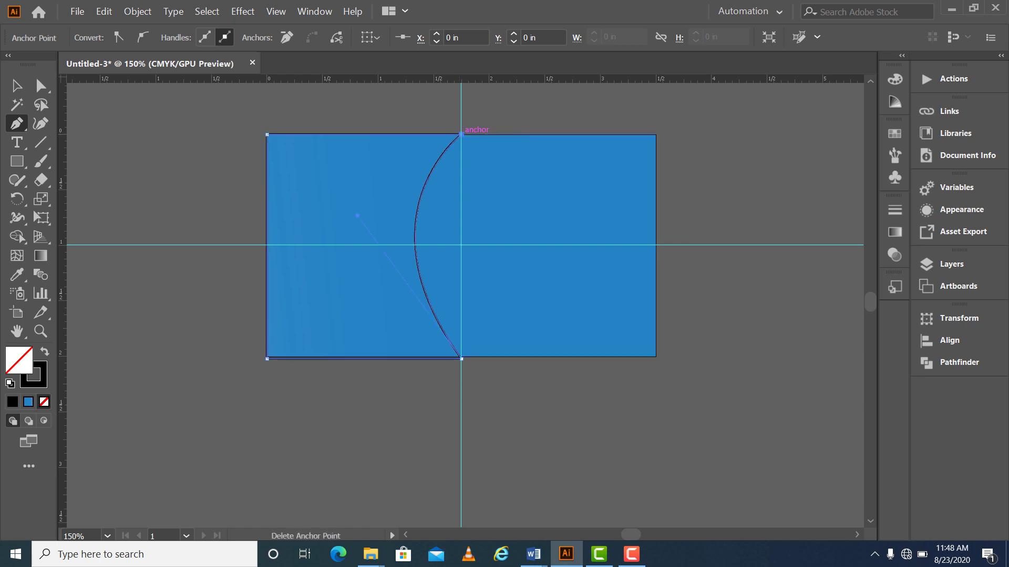
# Step: Fill the curved left panel with the sample square's yellow using the Eyedropper
pyautogui.press('v')
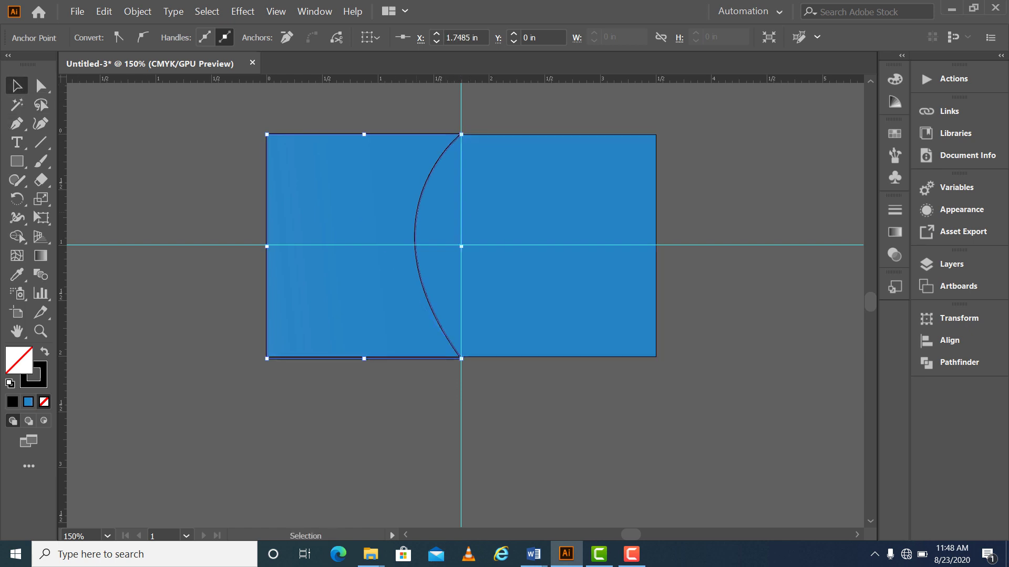
pyautogui.scroll(5, 460, 305)
pyautogui.hscroll(1, 460, 305)
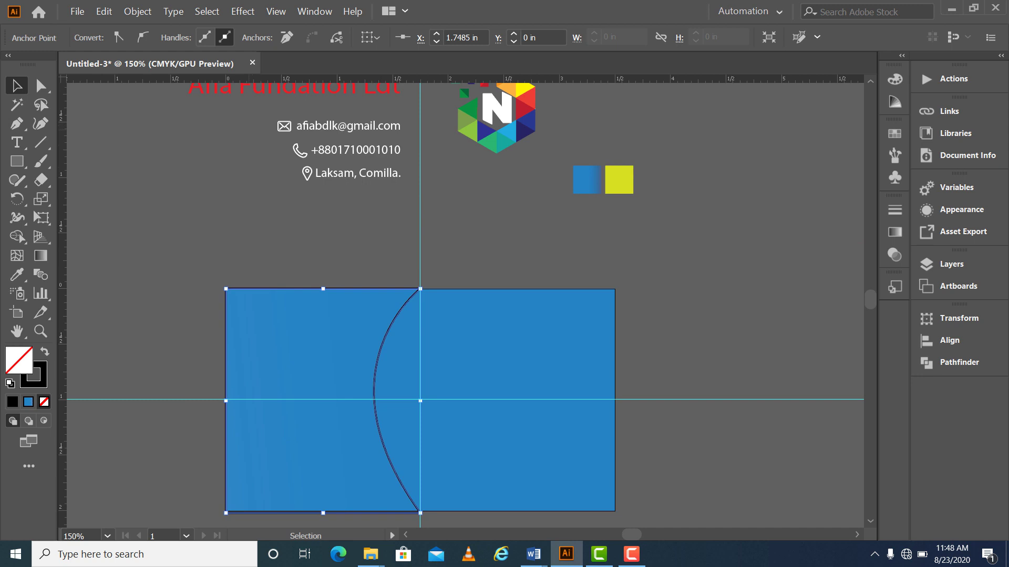
pyautogui.press('i')
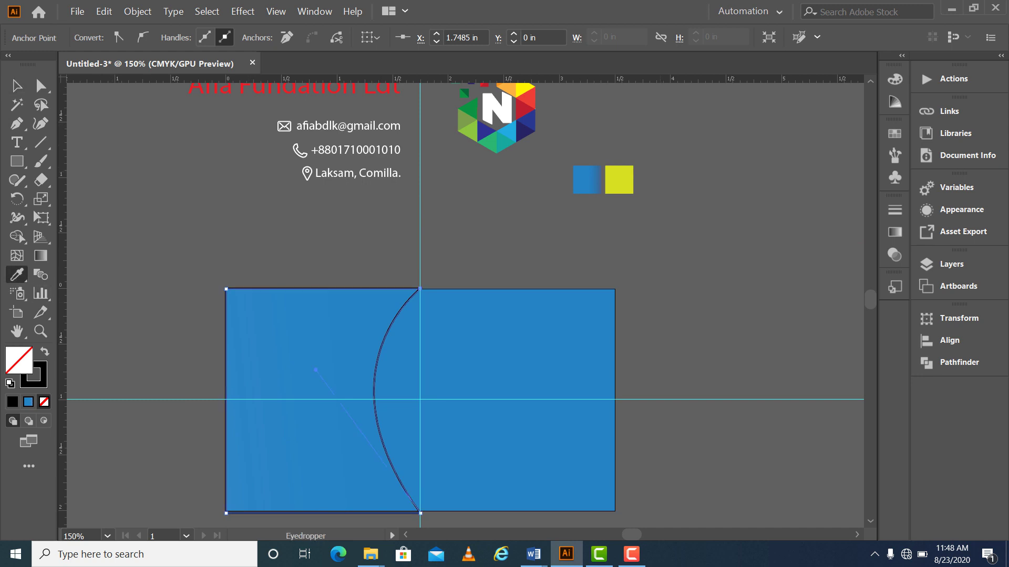
pyautogui.click(616, 176)
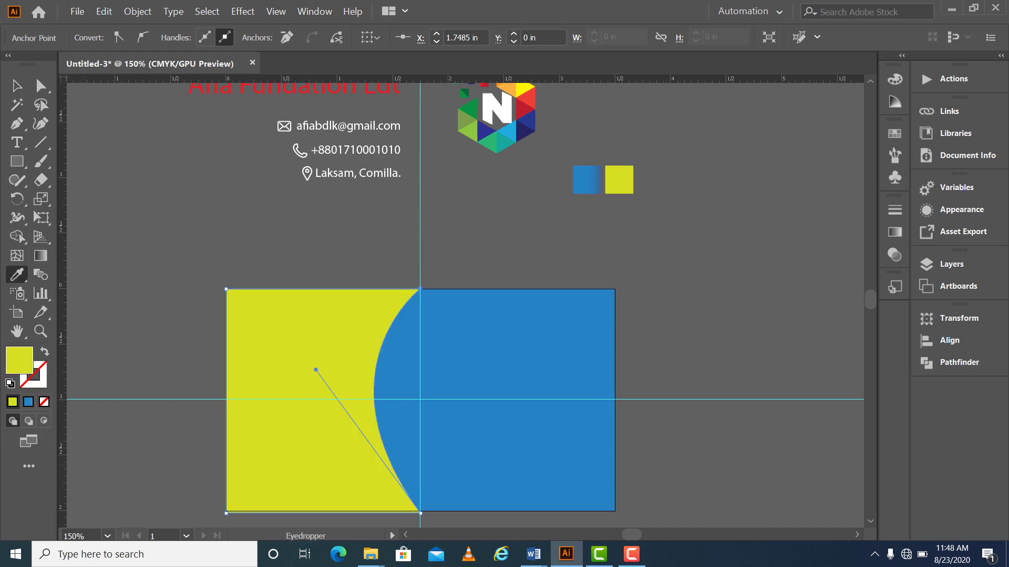
pyautogui.press('ctrl')
pyautogui.press('v')
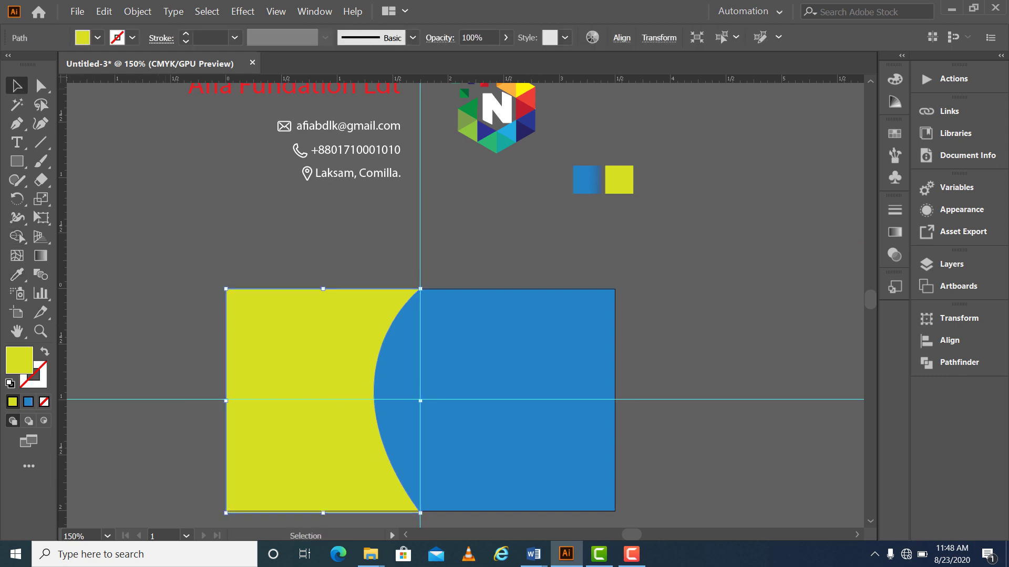
# Step: Deselect the card panels and zoom out to show the card and text together
pyautogui.hotkey('ctrl', 'shift', 'a')
pyautogui.moveTo(473, 316)
pyautogui.mouseDown()
pyautogui.moveTo(451, 262)
pyautogui.moveTo(462, 314)
pyautogui.mouseUp()
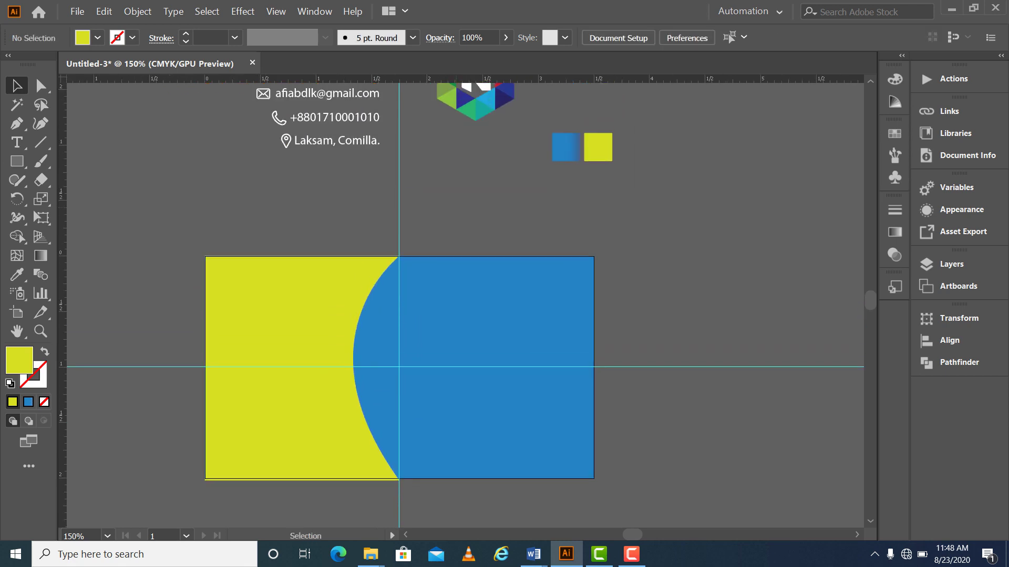
pyautogui.moveTo(387, 211); pyautogui.dragTo(336, 265)
pyautogui.hotkey('ctrl', 'shift', 'a')
pyautogui.hotkey('ctrl', '-')
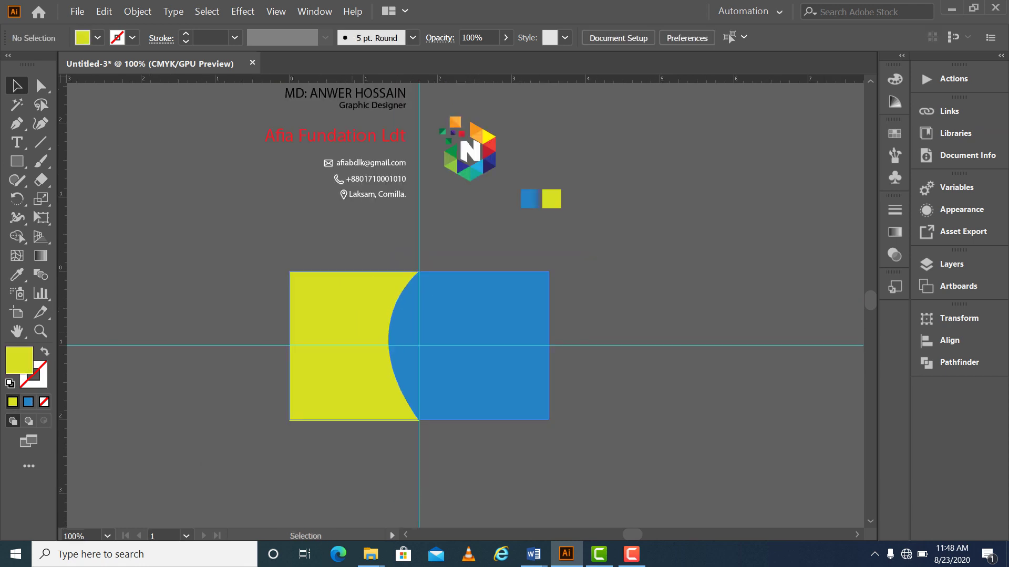
pyautogui.hotkey('ctrl', 'z')
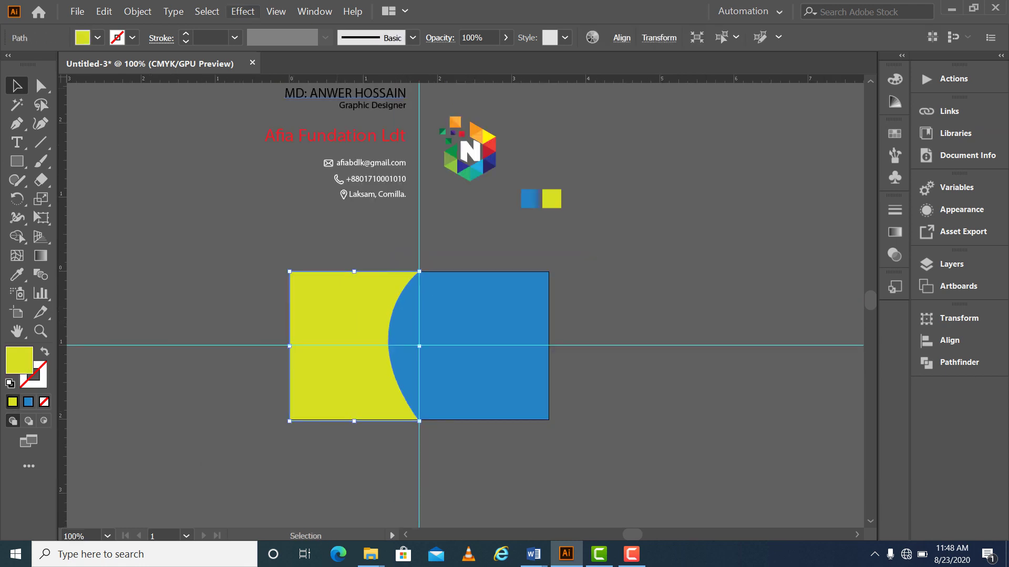
pyautogui.click(242, 11)
pyautogui.moveTo(255, 182)
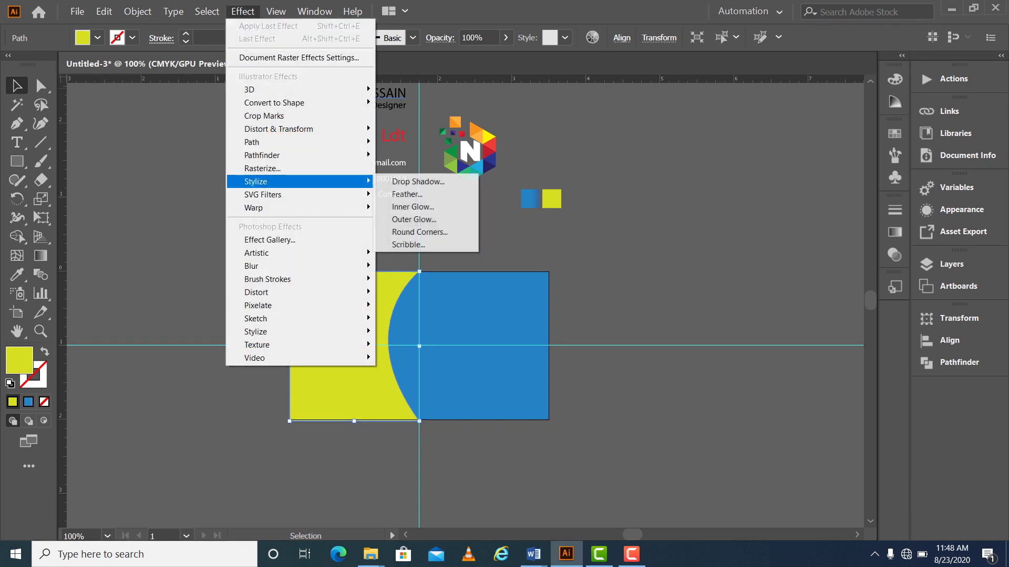
pyautogui.click(418, 182)
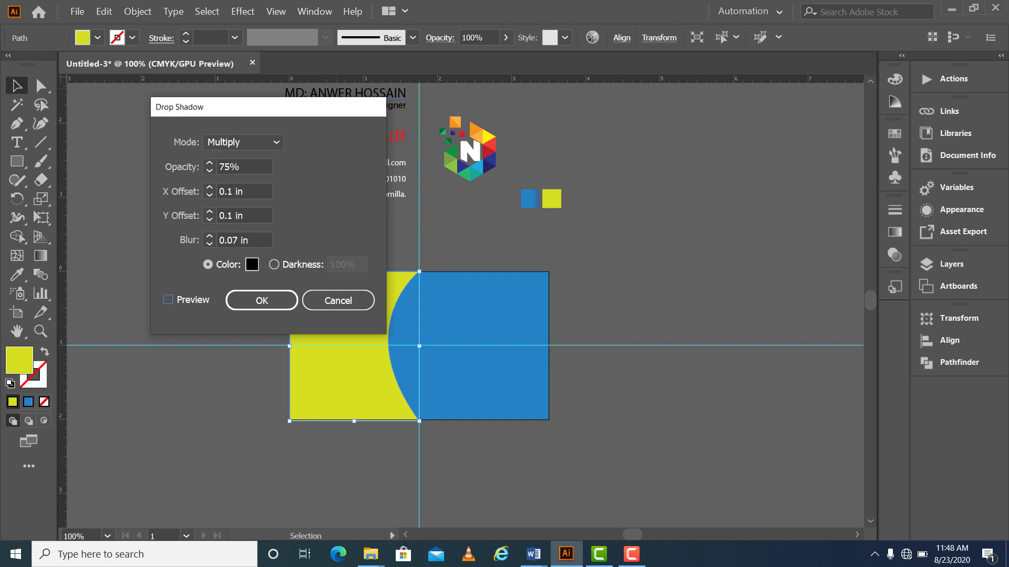
pyautogui.press('space')
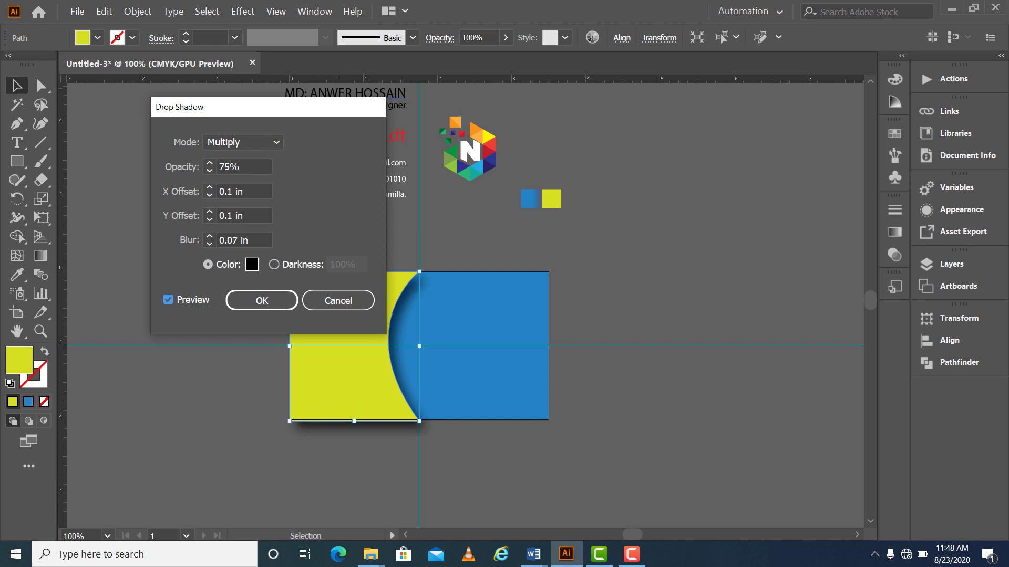
pyautogui.click(338, 301)
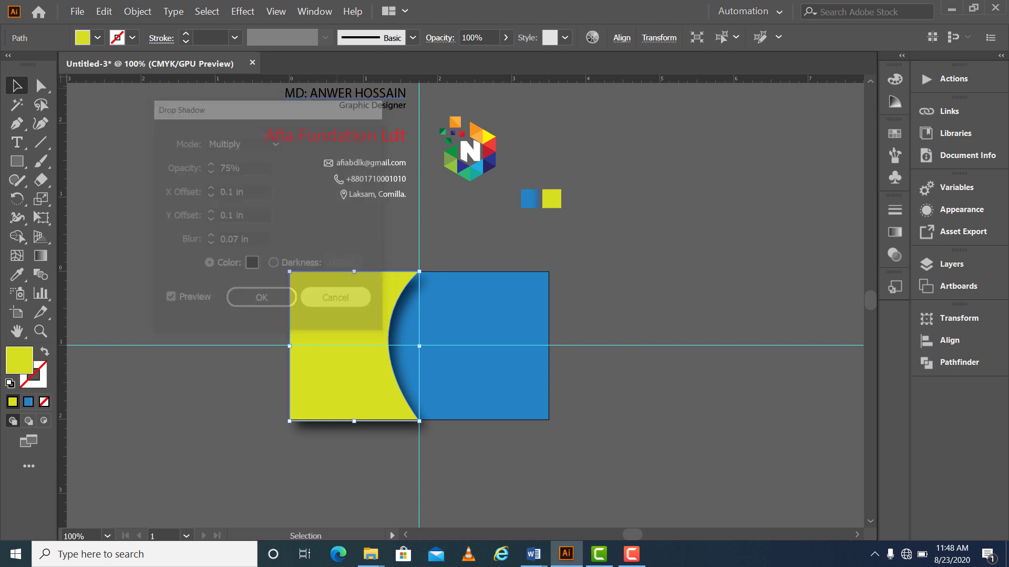
# Step: Move the colourful N logo group onto the yellow curved panel
pyautogui.moveTo(699, 220); pyautogui.dragTo(715, 235)
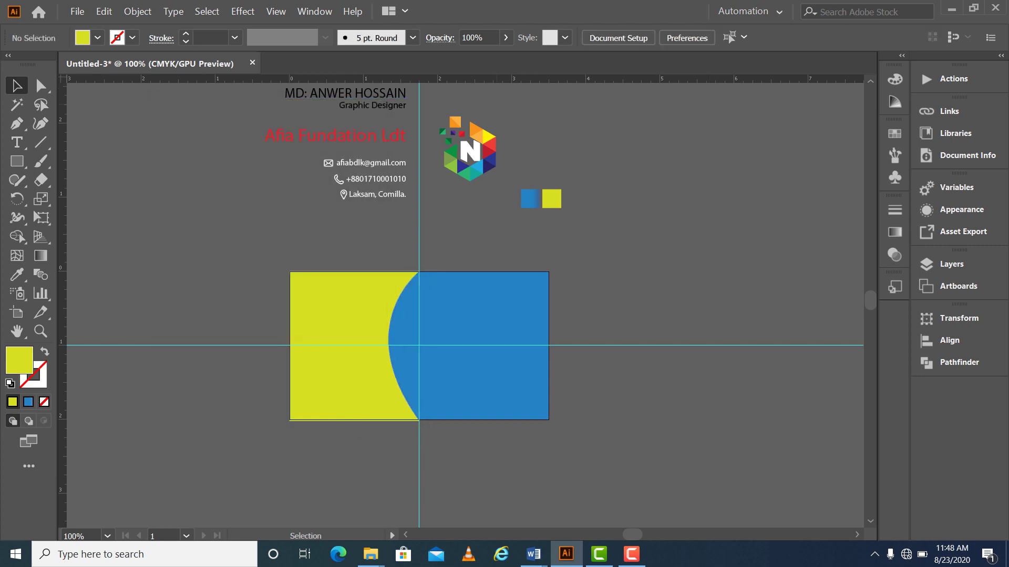
pyautogui.click(471, 161)
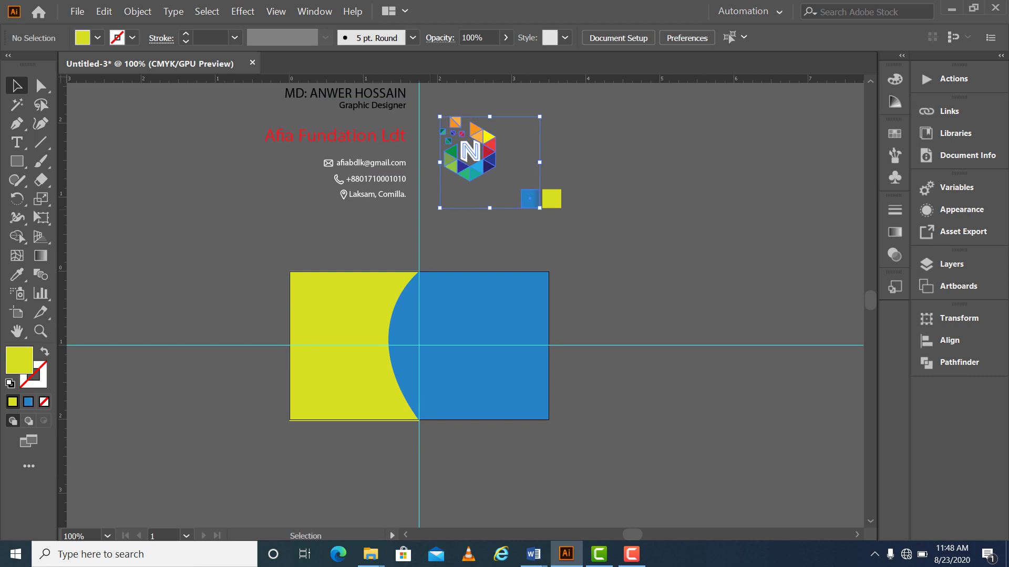
pyautogui.hotkey('ctrl', 'shift', 'a')
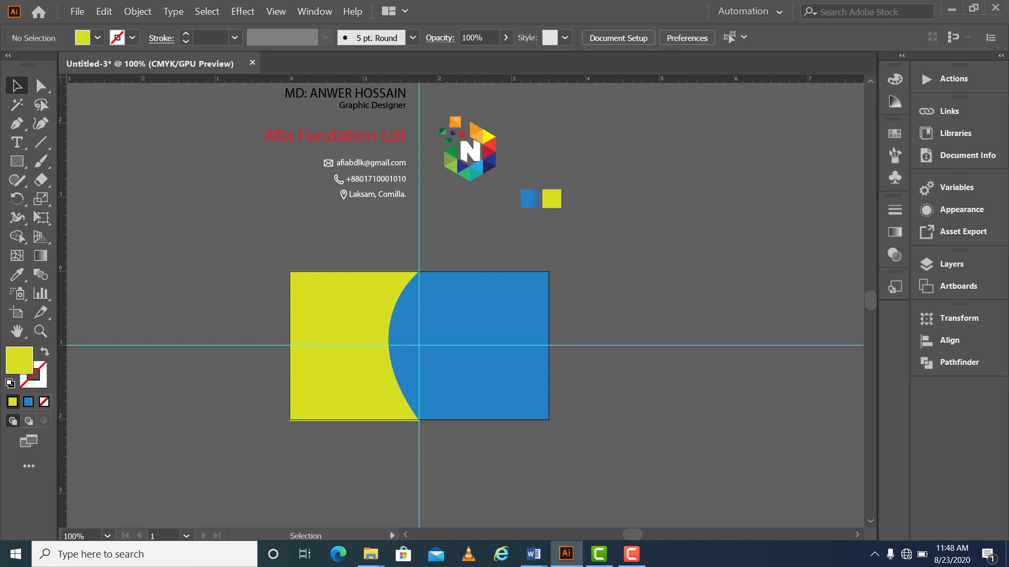
pyautogui.moveTo(493, 178); pyautogui.dragTo(189, 263)
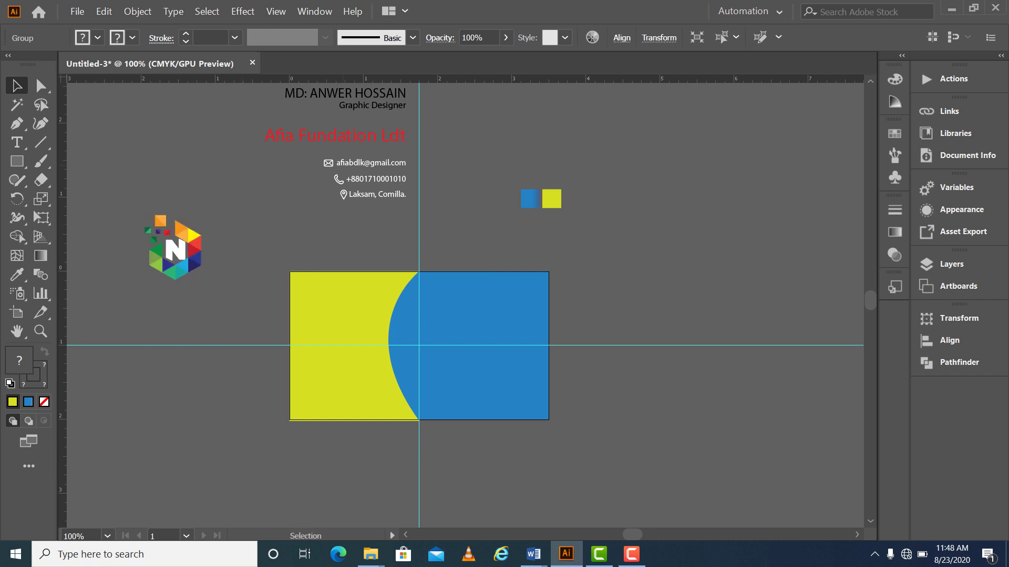
pyautogui.hotkey('ctrl', 'shift', 'a')
pyautogui.hotkey('ctrl', '+')
pyautogui.hscroll(-5, 461, 301)
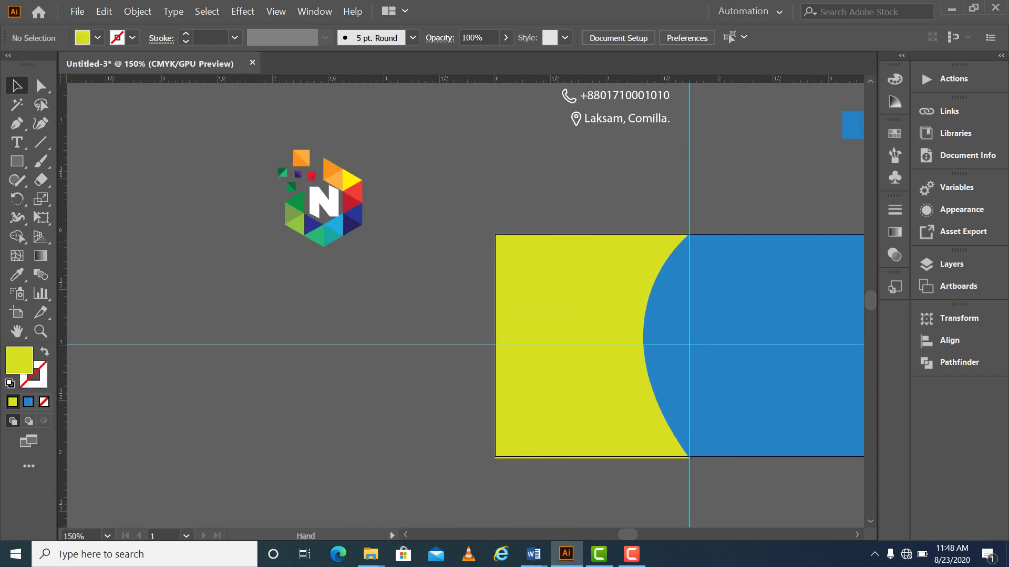
pyautogui.moveTo(460, 301); pyautogui.dragTo(459, 299)
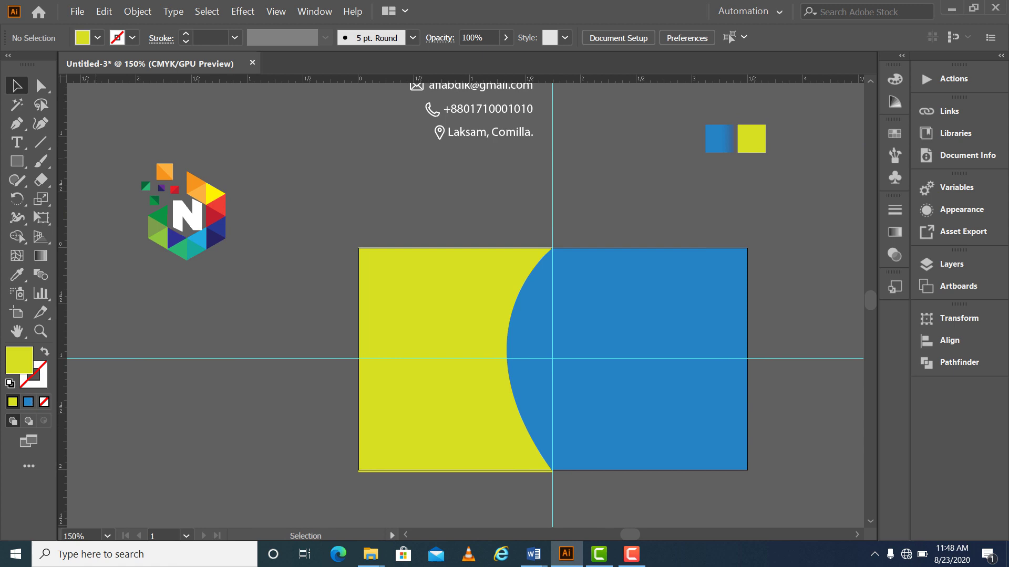
pyautogui.moveTo(212, 233)
pyautogui.mouseDown()
pyautogui.moveTo(220, 252)
pyautogui.moveTo(436, 359)
pyautogui.mouseUp()
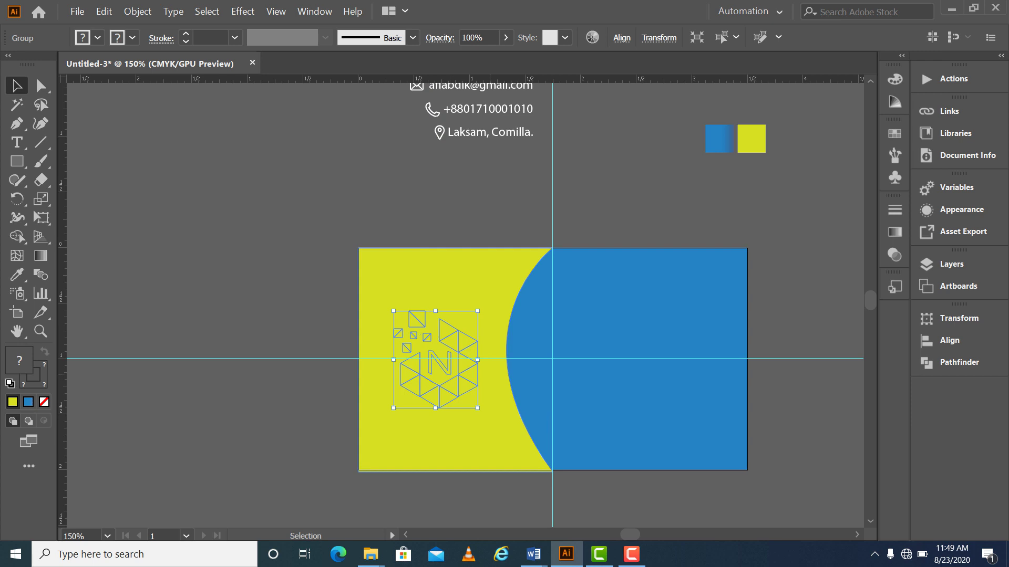
# Step: Bring the N logo to the front with Arrange > Bring to Front
pyautogui.rightClick(445, 381)
pyautogui.moveTo(489, 324)
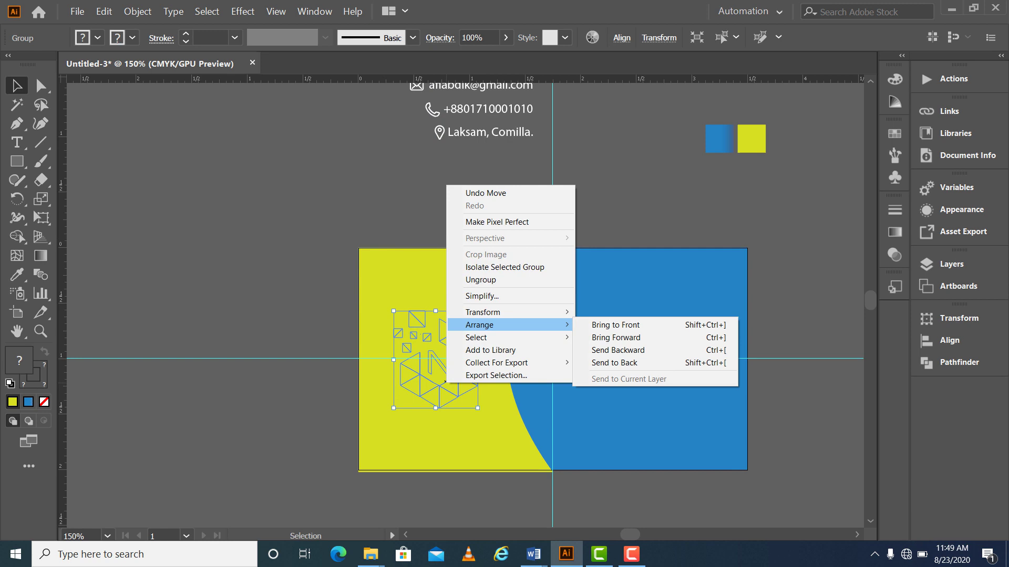
pyautogui.click(615, 325)
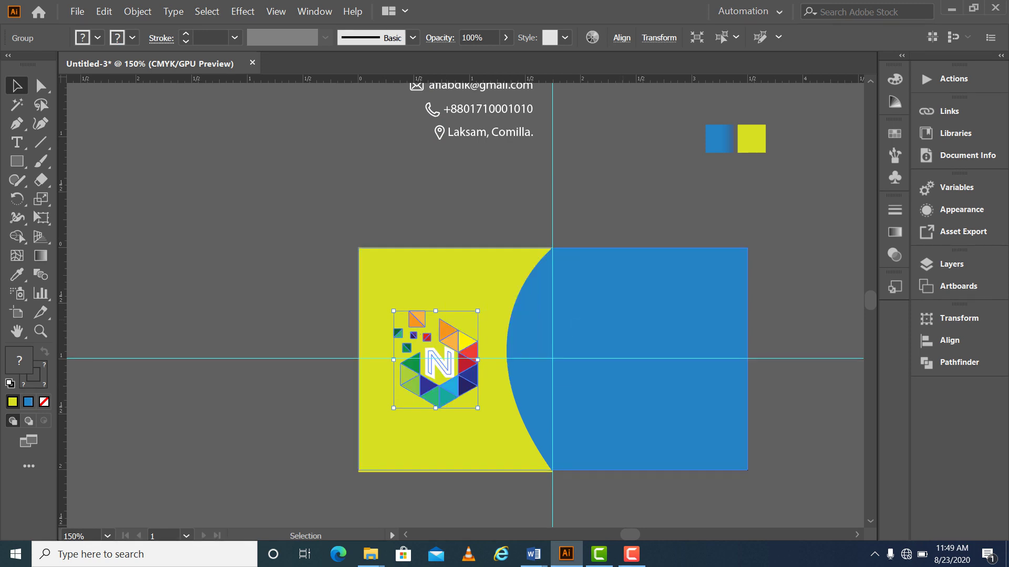
pyautogui.hotkey('ctrl', 'shift', 'a')
pyautogui.click(475, 344)
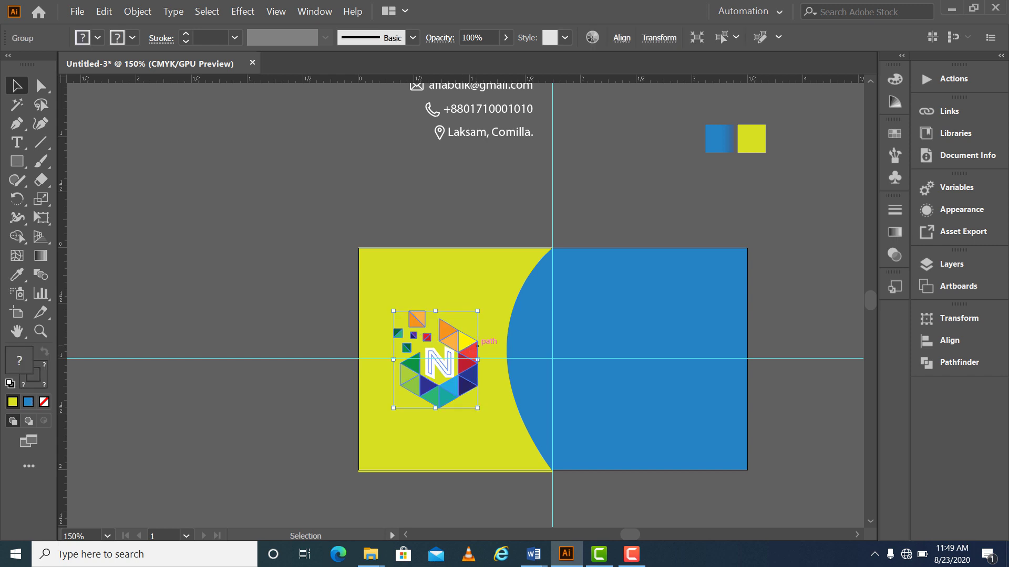
pyautogui.hotkey('ctrl', 'shift', 'a')
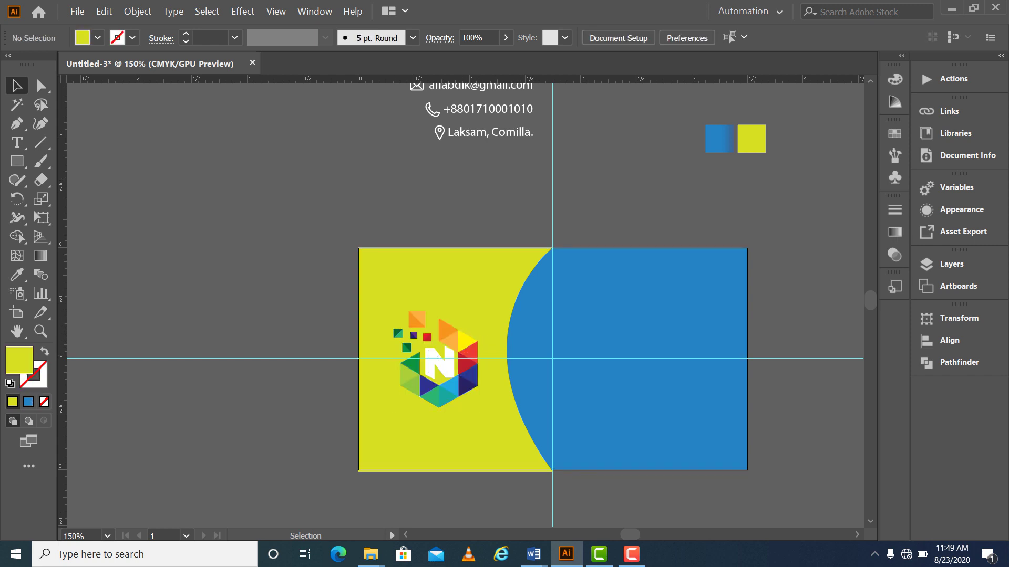
pyautogui.click(441, 383)
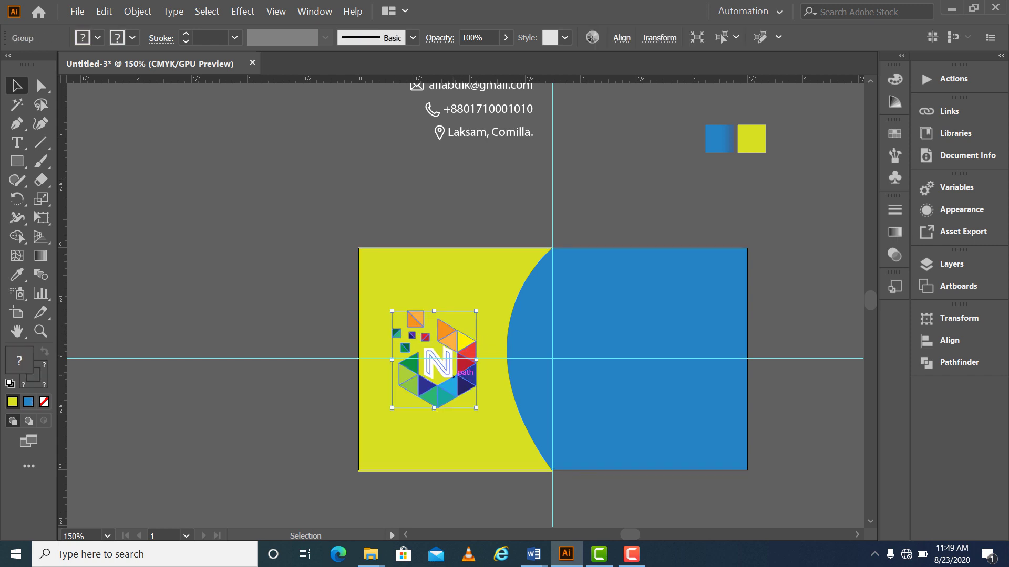
pyautogui.hotkey('ctrl', 'shift', 'a')
pyautogui.moveTo(461, 303); pyautogui.dragTo(327, 376)
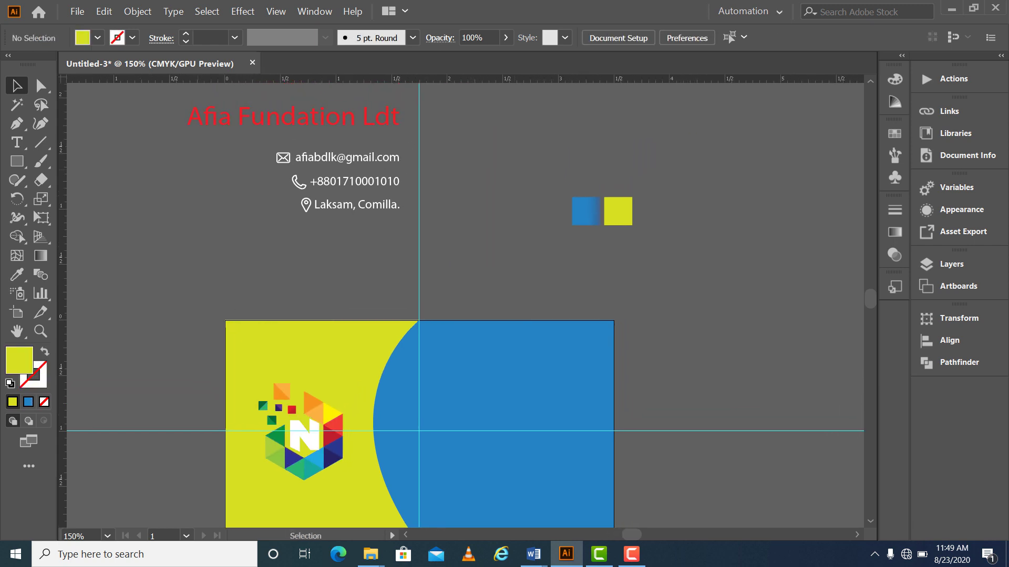
# Step: Replace the two words after 'MD:' on the name line with the new full name
pyautogui.moveTo(428, 237); pyautogui.dragTo(430, 341)
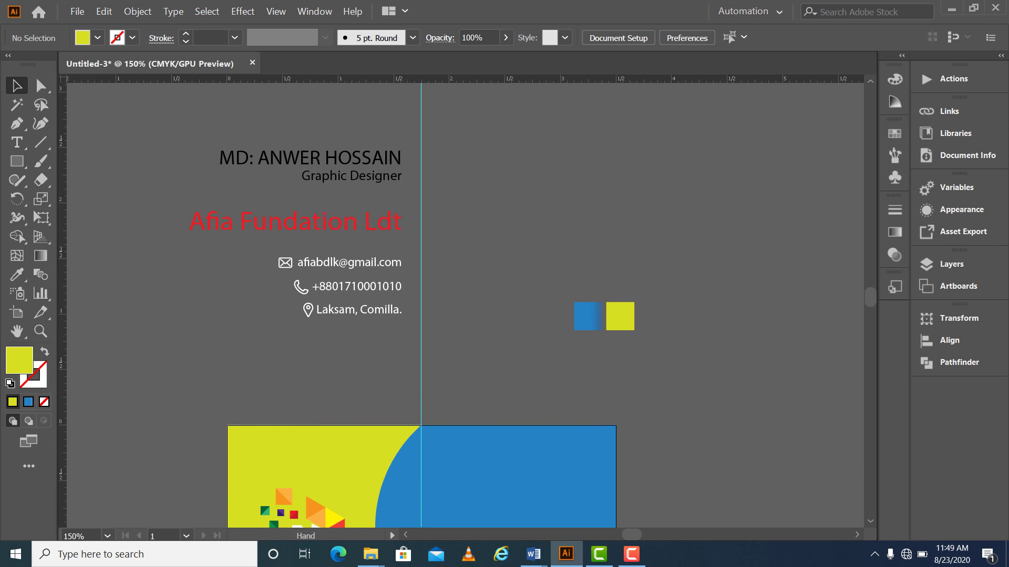
pyautogui.doubleClick(315, 158)
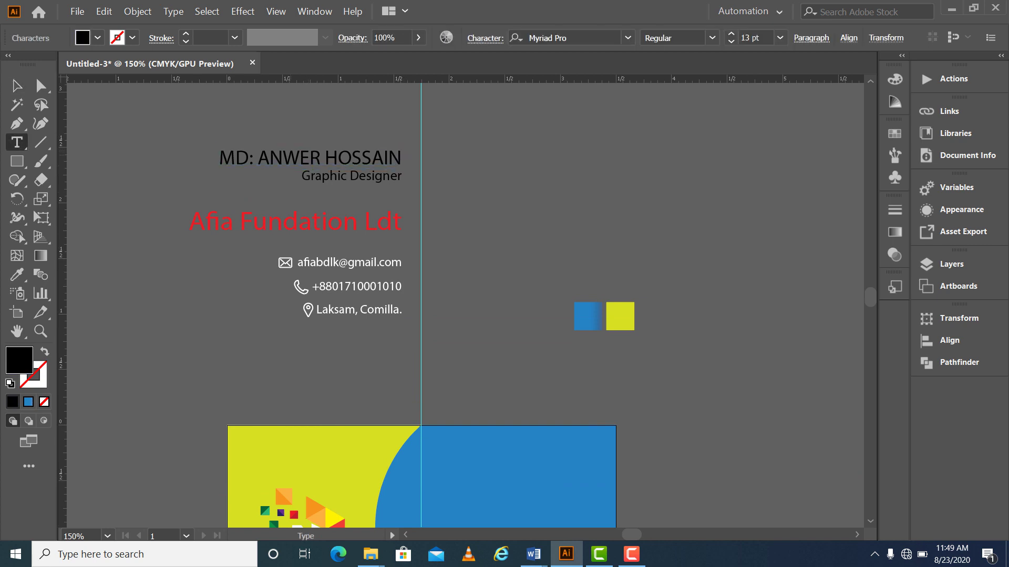
pyautogui.hotkey('ctrl', 'a')
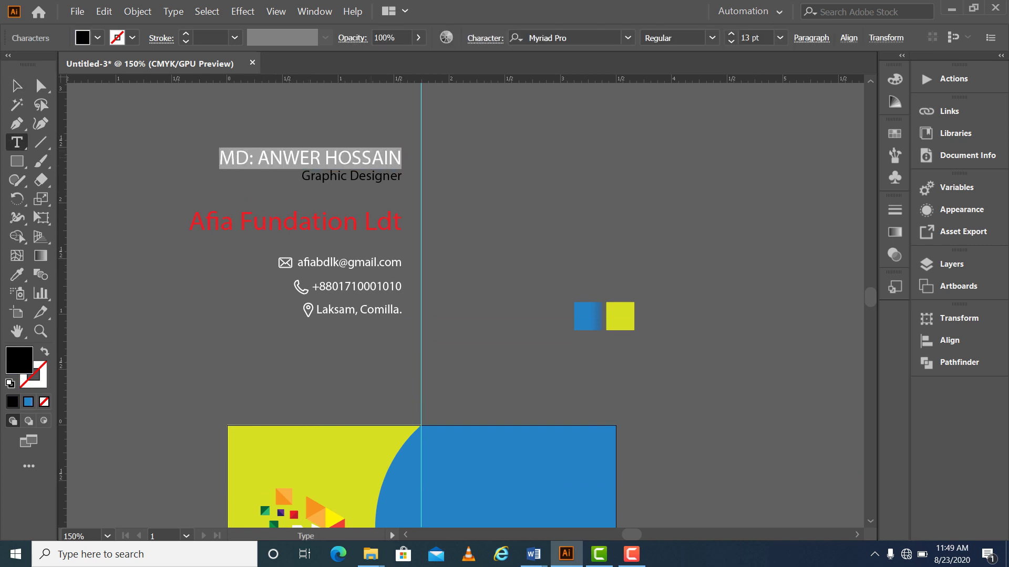
pyautogui.press('Escape')
pyautogui.hotkey('ctrl', 'shift', 'Left')
pyautogui.hotkey('ctrl', 'shift', 'Left')
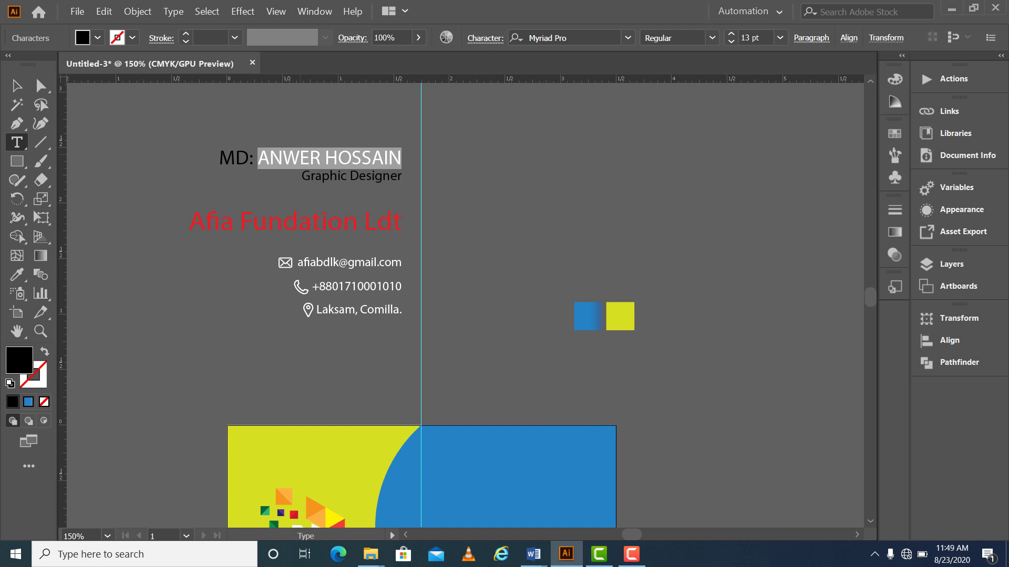
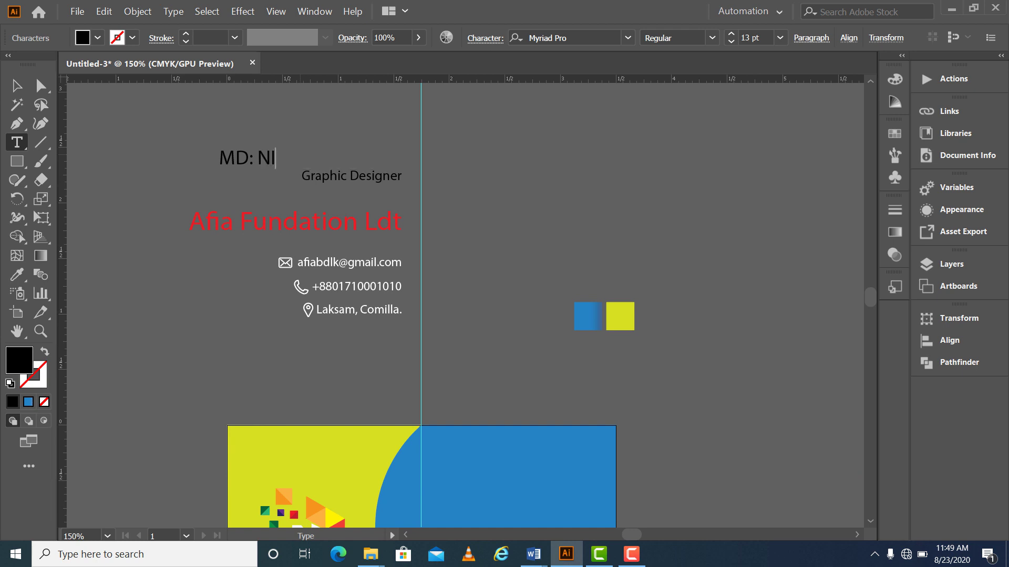
pyautogui.press('ctrl')
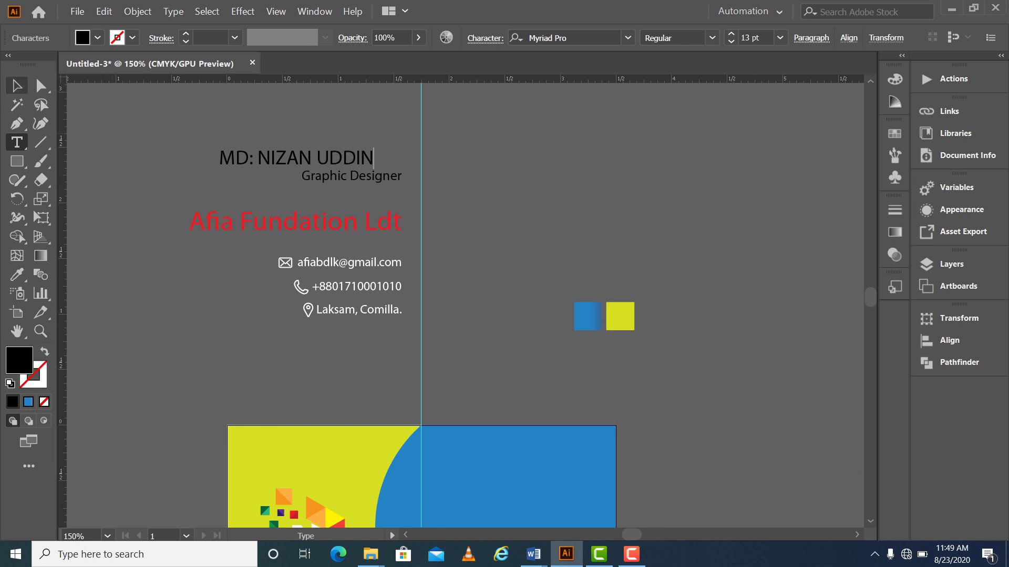
pyautogui.press('Escape')
pyautogui.scroll(-2, 465, 303)
# Step: Place the name line at the top of the blue side
pyautogui.moveTo(213, 125); pyautogui.dragTo(424, 449)
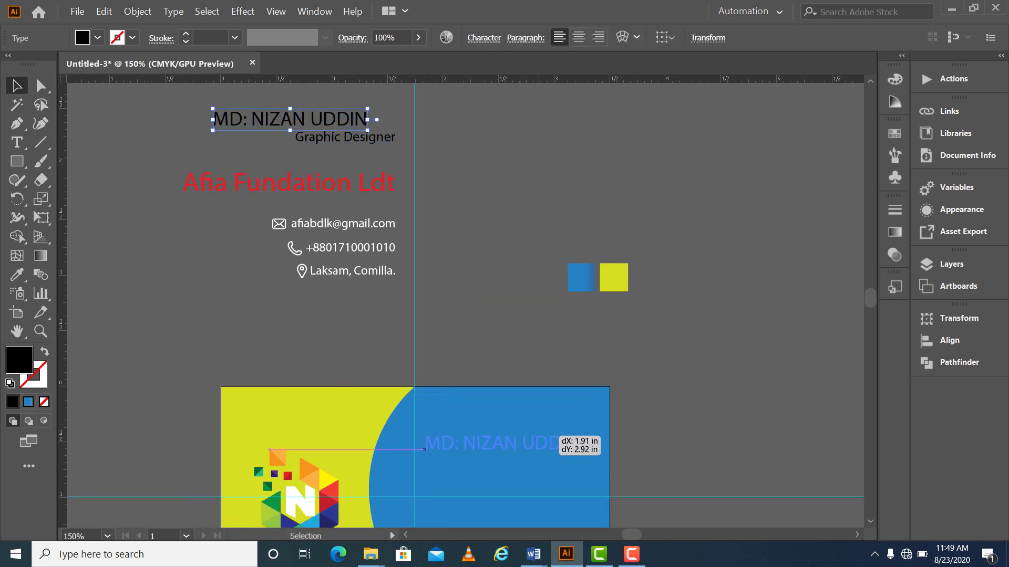
pyautogui.moveTo(424, 449)
pyautogui.mouseDown()
pyautogui.moveTo(425, 422)
pyautogui.moveTo(381, 338)
pyautogui.mouseUp()
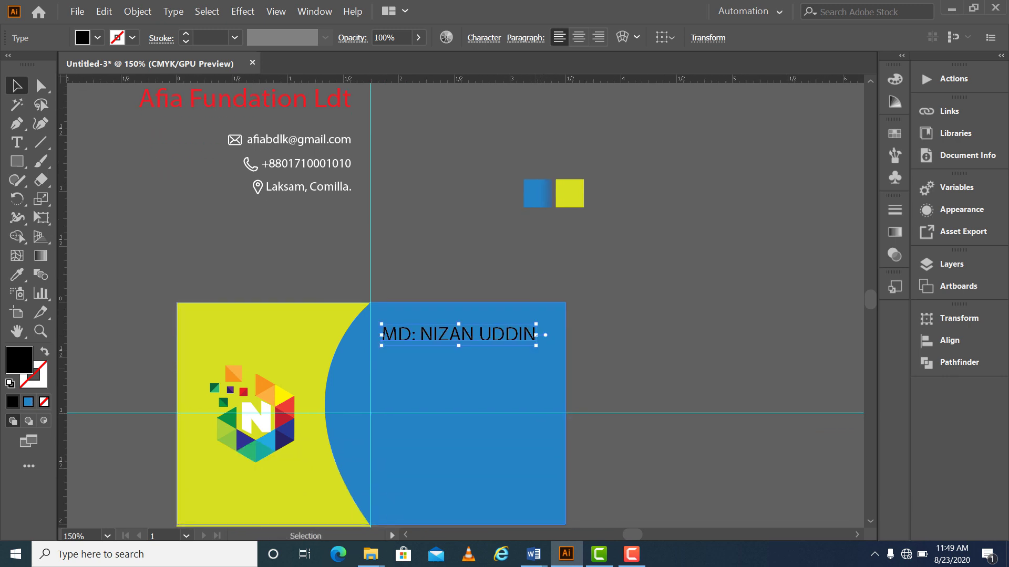
pyautogui.press('Left')
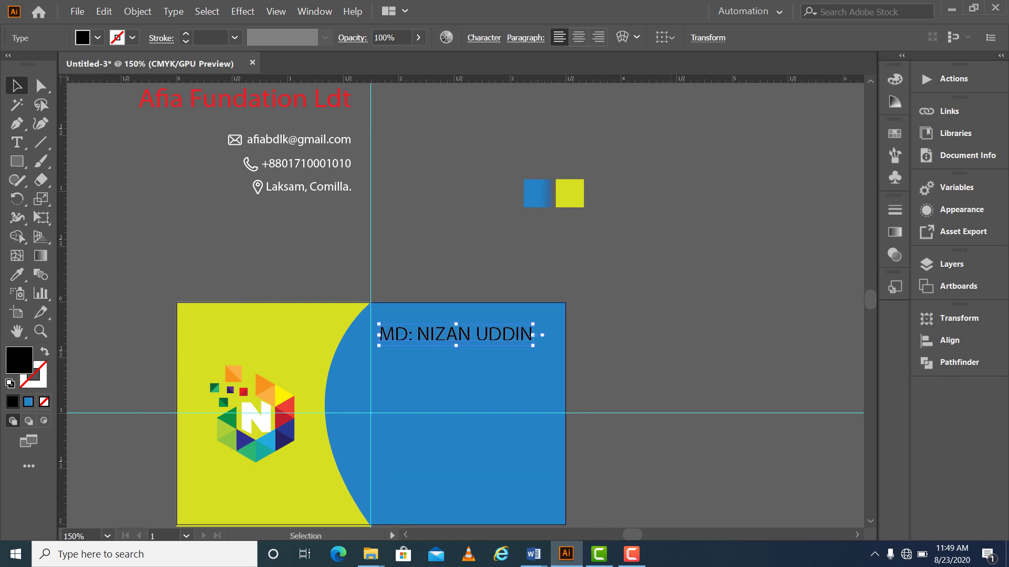
# Step: Position 'Graphic Designer' just under the name and make its fill White
pyautogui.moveTo(462, 305); pyautogui.dragTo(481, 402)
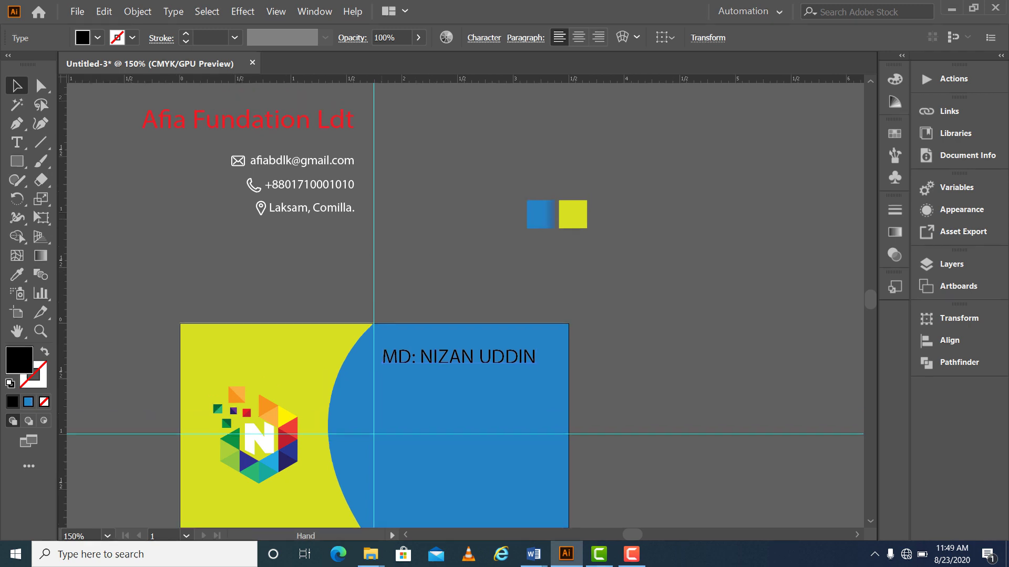
pyautogui.moveTo(370, 154)
pyautogui.mouseDown()
pyautogui.moveTo(768, 444)
pyautogui.moveTo(725, 297)
pyautogui.moveTo(698, 294)
pyautogui.mouseUp()
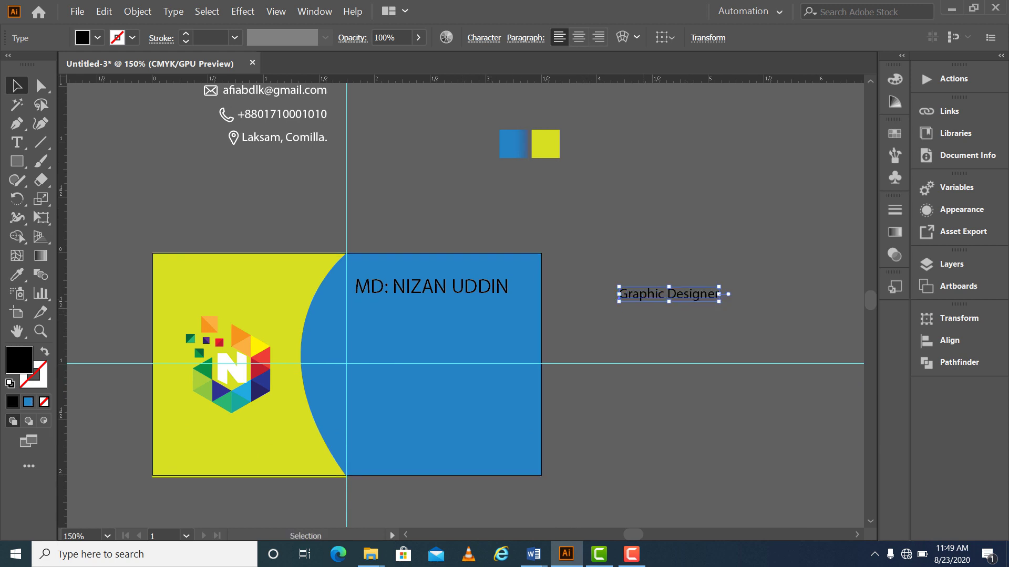
pyautogui.moveTo(620, 298); pyautogui.dragTo(407, 316)
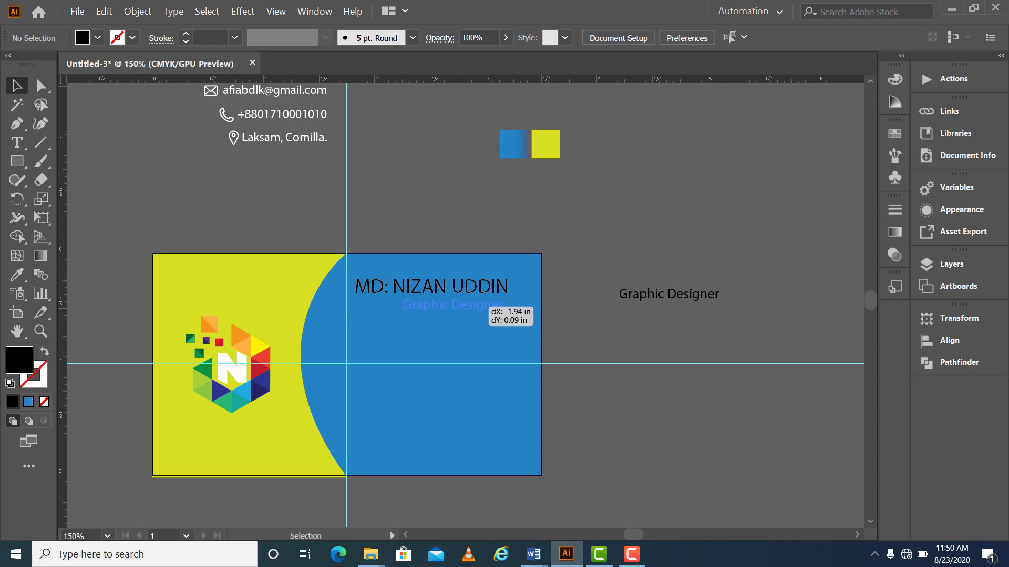
pyautogui.moveTo(407, 315); pyautogui.dragTo(403, 307)
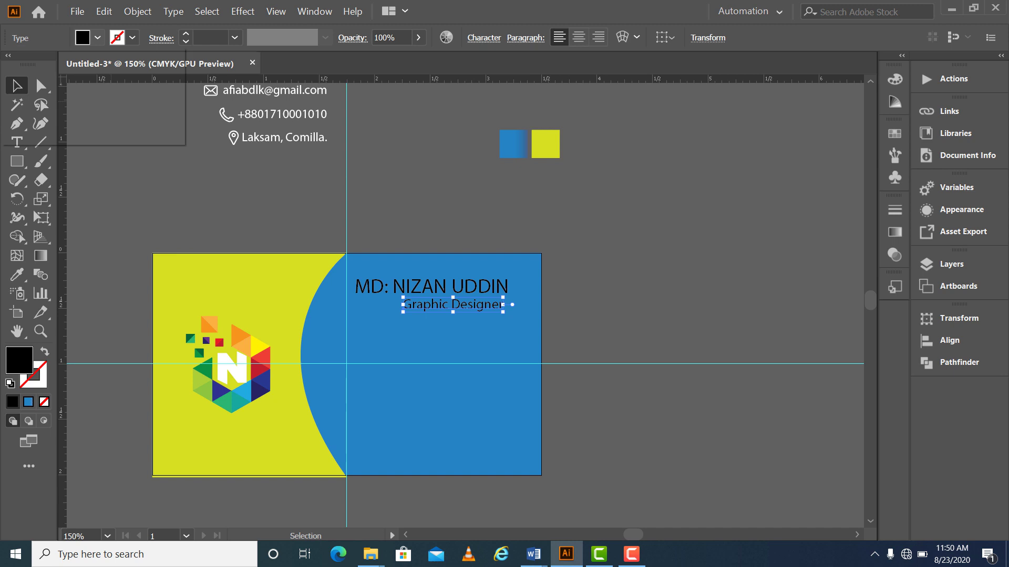
pyautogui.click(98, 38)
pyautogui.click(32, 64)
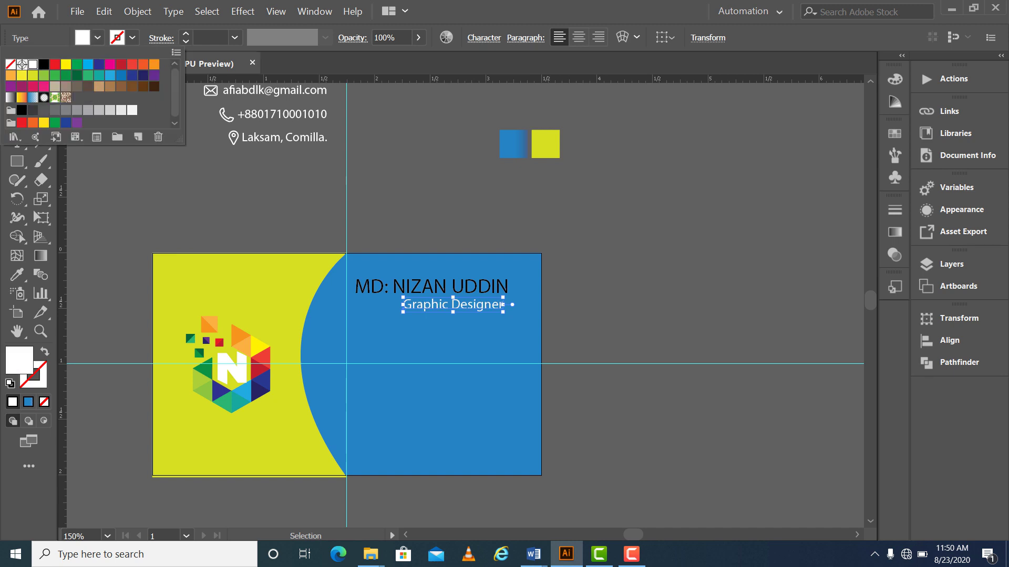
pyautogui.press('Escape')
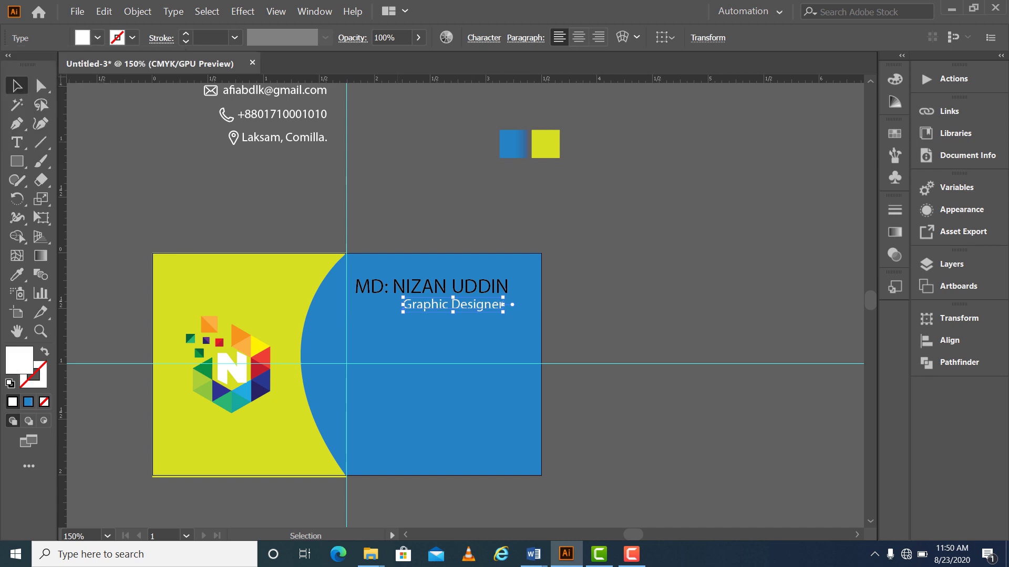
pyautogui.scroll(3, 463, 303)
pyautogui.scroll(1, 462, 302)
# Step: Retype the email username before the @ with the new address
pyautogui.press('t')
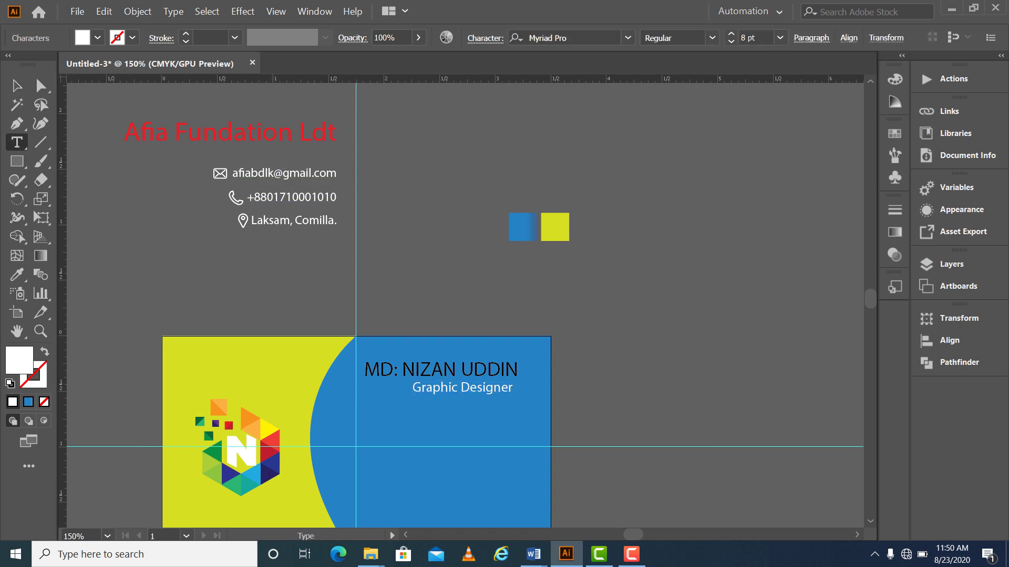
pyautogui.doubleClick(253, 173)
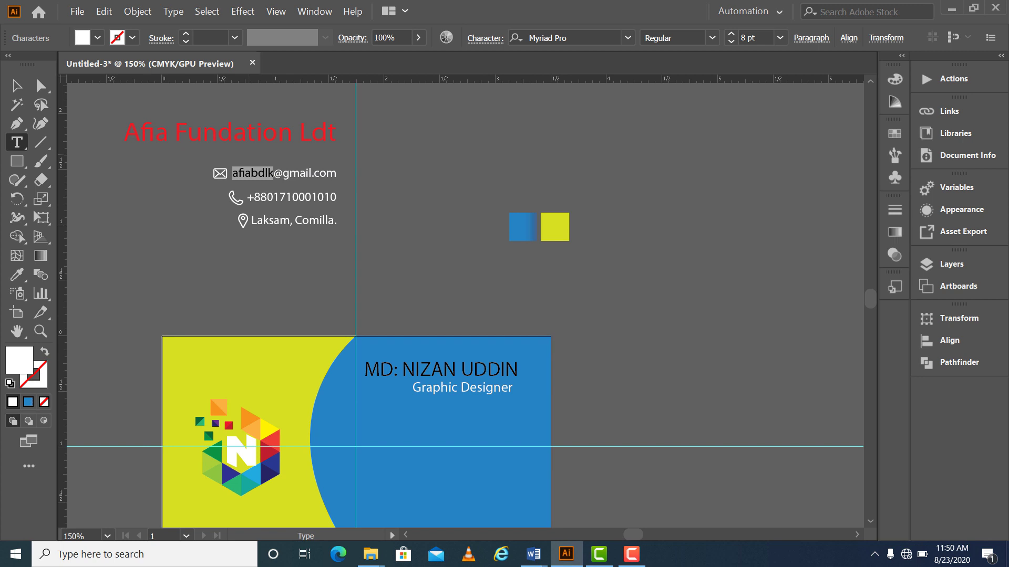
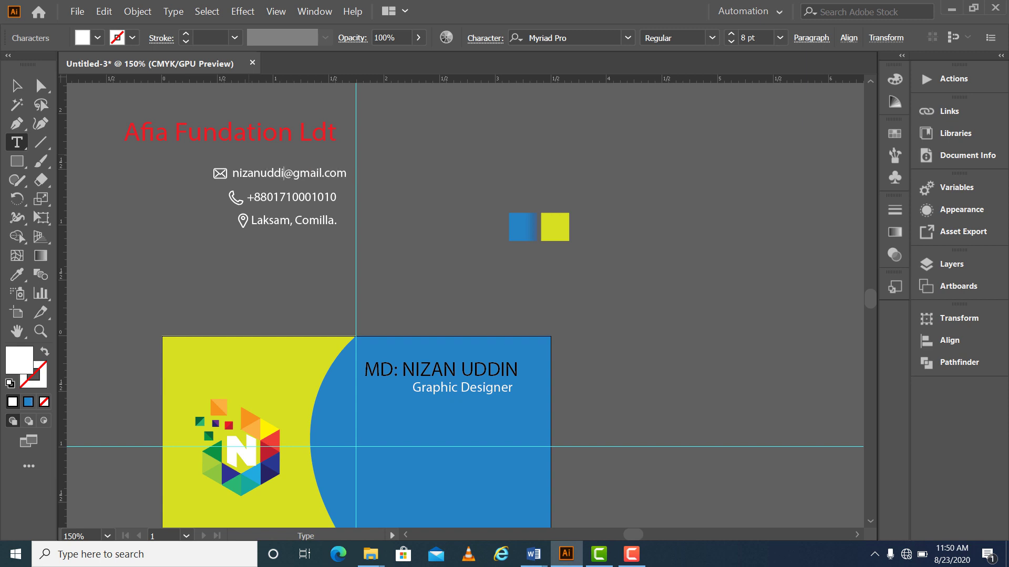
pyautogui.press('Escape')
# Step: Move the three contact lines into the lower right of the blue side
pyautogui.moveTo(264, 212); pyautogui.dragTo(354, 255)
pyautogui.moveTo(355, 163); pyautogui.dragTo(219, 255)
pyautogui.scroll(-1, 234, 200)
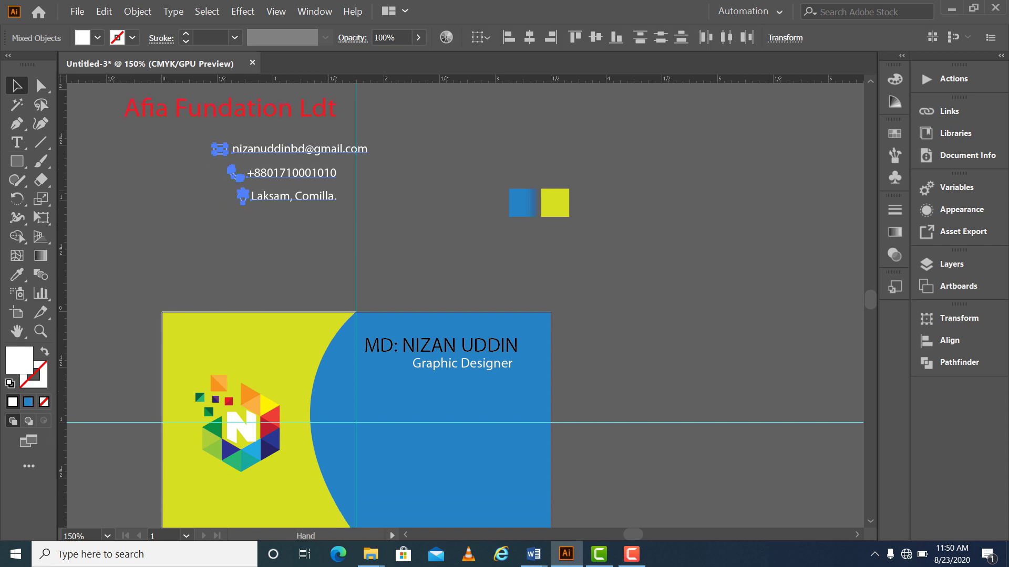
pyautogui.moveTo(232, 172); pyautogui.dragTo(398, 495)
pyautogui.scroll(-5, 462, 302)
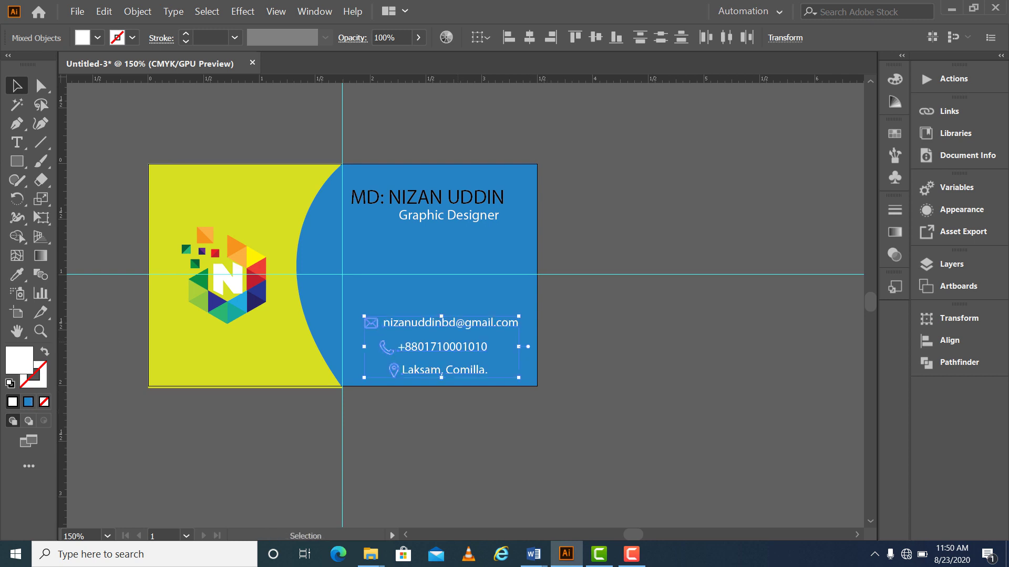
pyautogui.moveTo(463, 336); pyautogui.dragTo(475, 330)
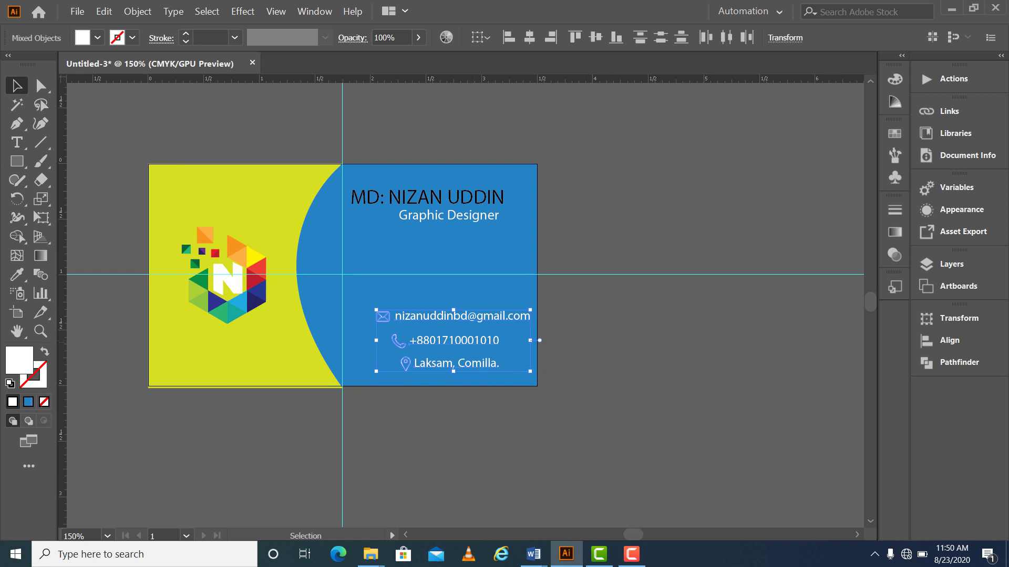
pyautogui.hotkey('ctrl', 'shift', 'a')
# Step: Check the alignment of the email, phone and address lines individually
pyautogui.click(462, 316)
pyautogui.hotkey('ctrl', 'shift', 'a')
pyautogui.click(463, 315)
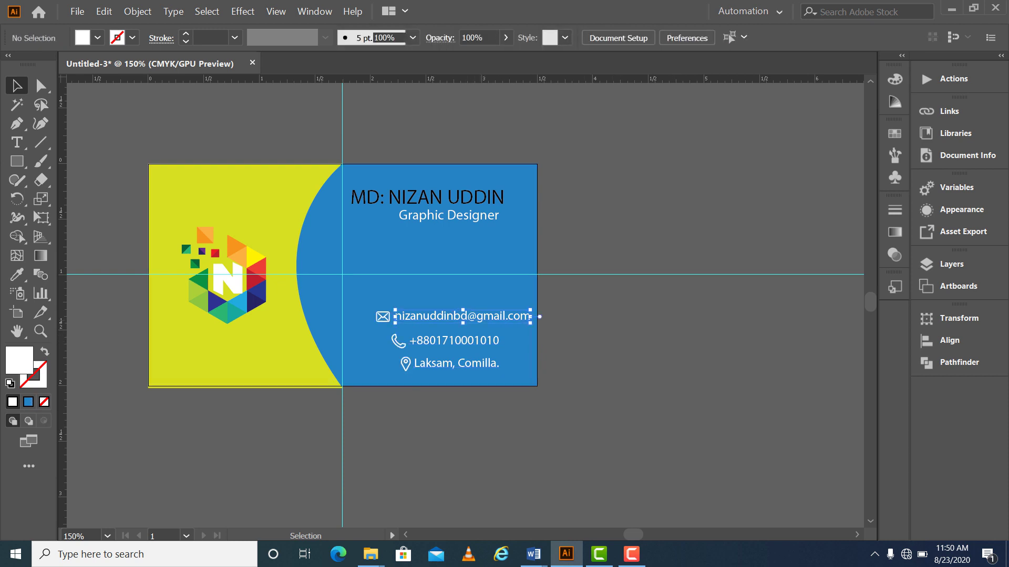
pyautogui.click(454, 340)
pyautogui.click(456, 363)
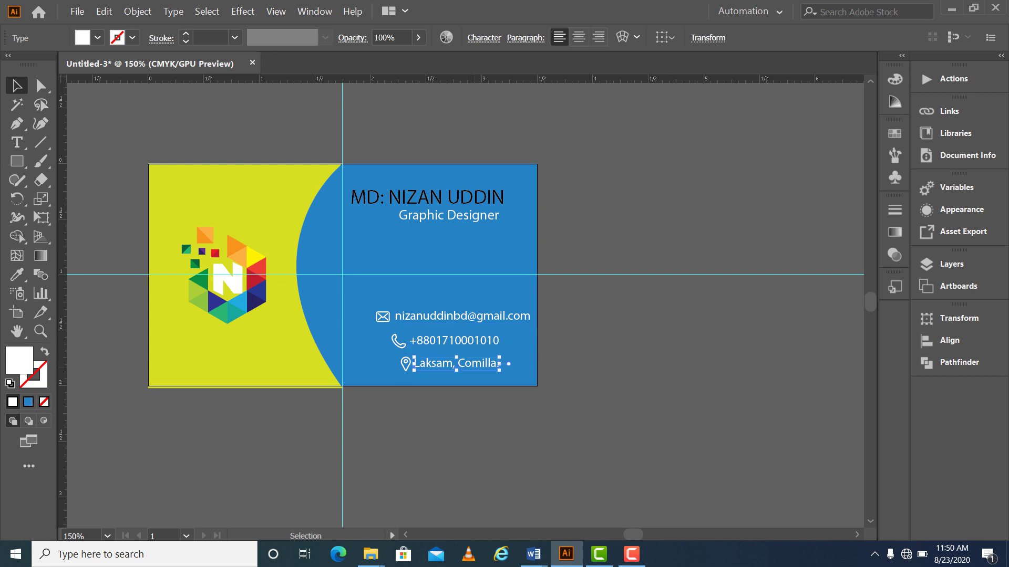
pyautogui.hotkey('ctrl', 'shift', 'a')
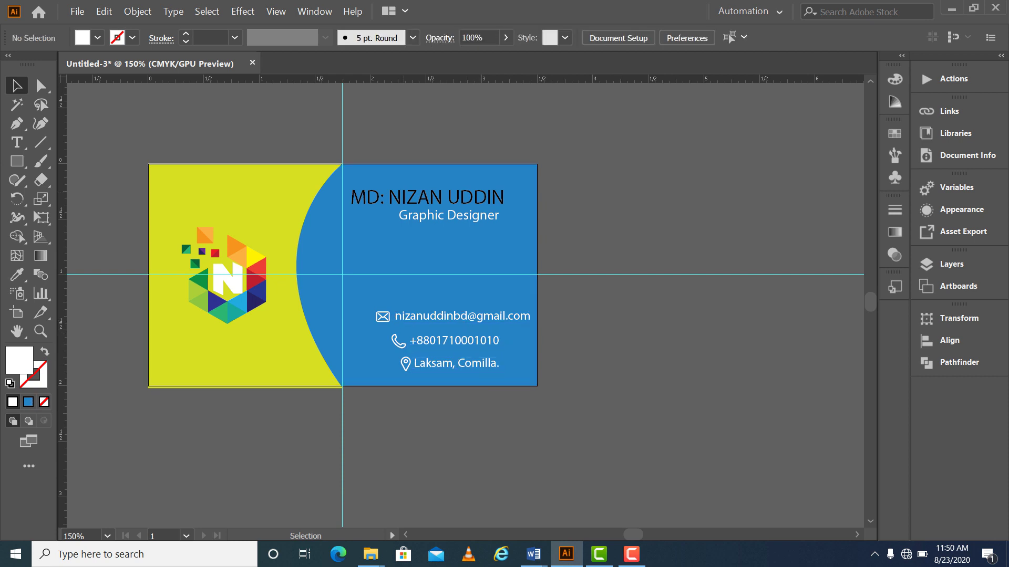
pyautogui.moveTo(463, 262); pyautogui.dragTo(473, 435)
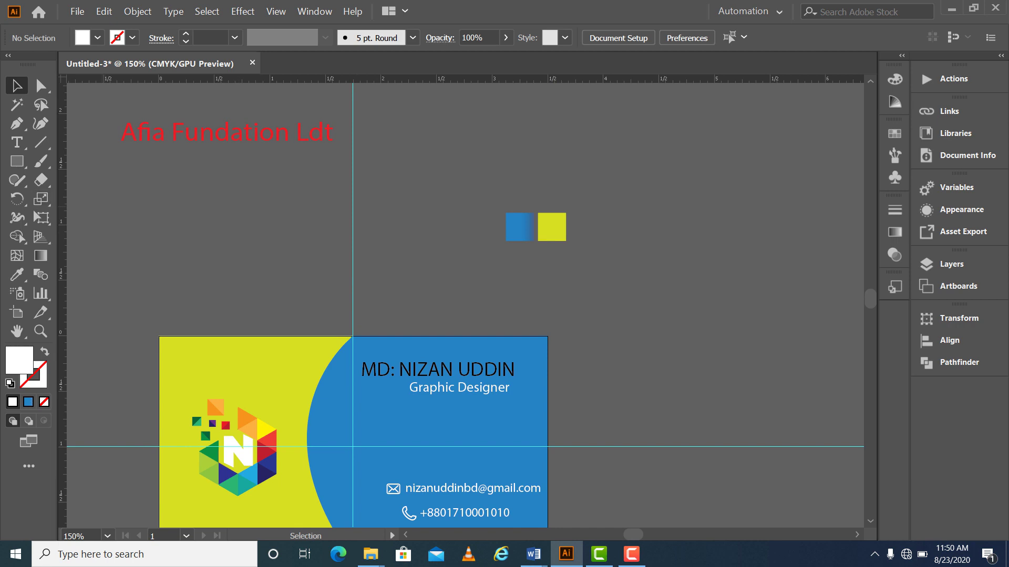
# Step: Rename the company text from 'Afia Fundation Ldt' to 'Nadia It center'
pyautogui.click(226, 131)
pyautogui.doubleClick(226, 131)
pyautogui.moveTo(120, 132); pyautogui.dragTo(290, 131)
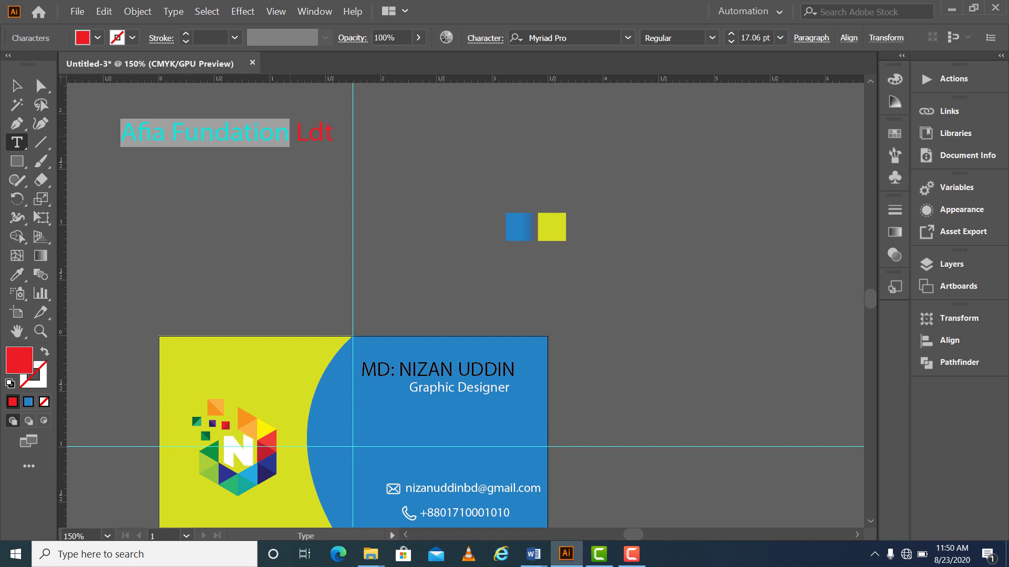
pyautogui.write('Nadia ')
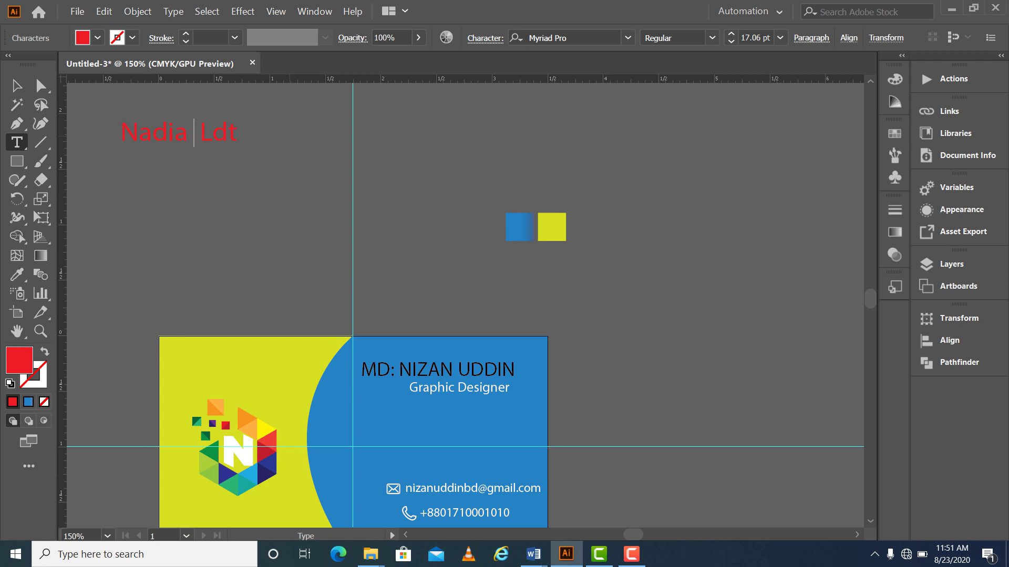
pyautogui.write('It center')
pyautogui.press('Delete')
pyautogui.press('Delete')
pyautogui.press('Delete')
pyautogui.press('Escape')
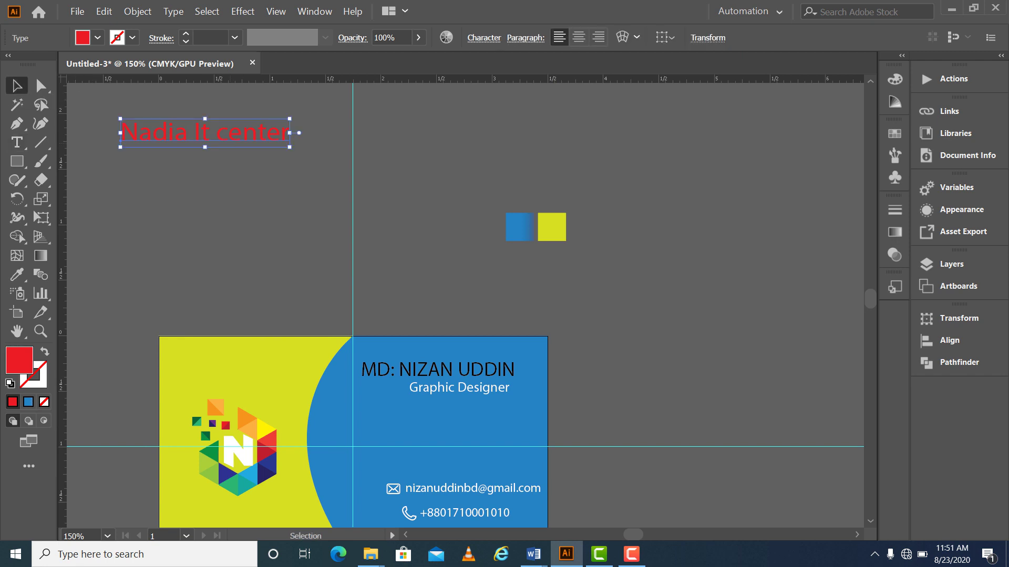
# Step: Move 'Nadia It center' onto the blue side, enlarge it and squash it slightly shorter
pyautogui.moveTo(247, 132); pyautogui.dragTo(444, 431)
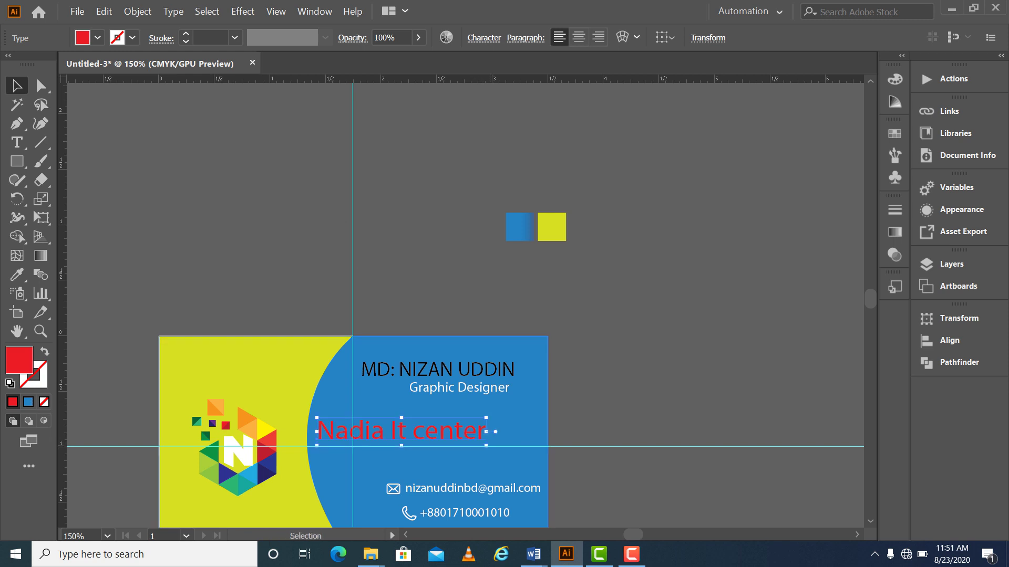
pyautogui.moveTo(486, 446)
pyautogui.mouseDown()
pyautogui.moveTo(520, 452)
pyautogui.moveTo(509, 338)
pyautogui.moveTo(499, 361)
pyautogui.moveTo(507, 362)
pyautogui.mouseUp()
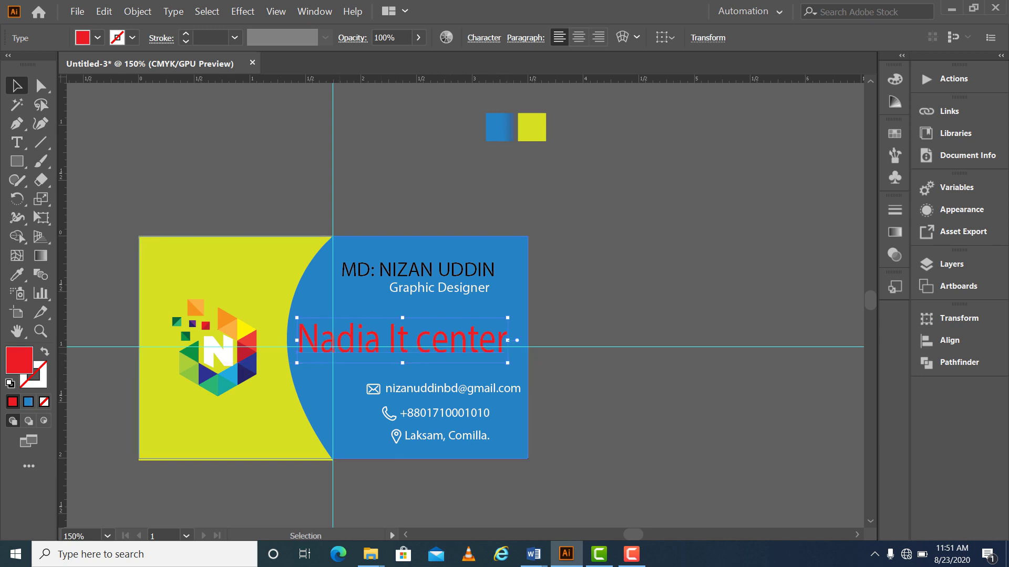
pyautogui.moveTo(297, 362); pyautogui.dragTo(297, 352)
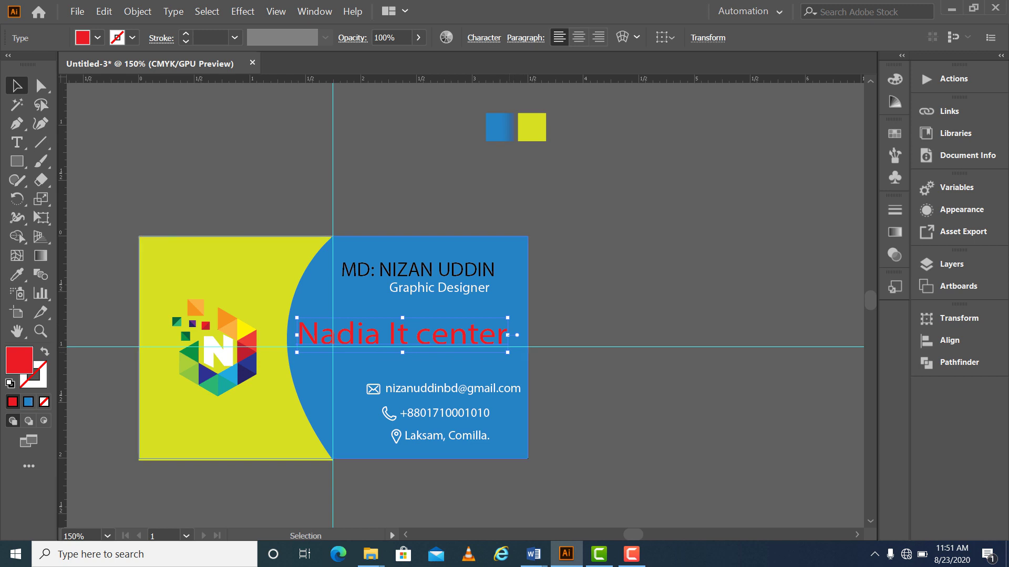
pyautogui.hotkey('ctrl', 'shift', 'a')
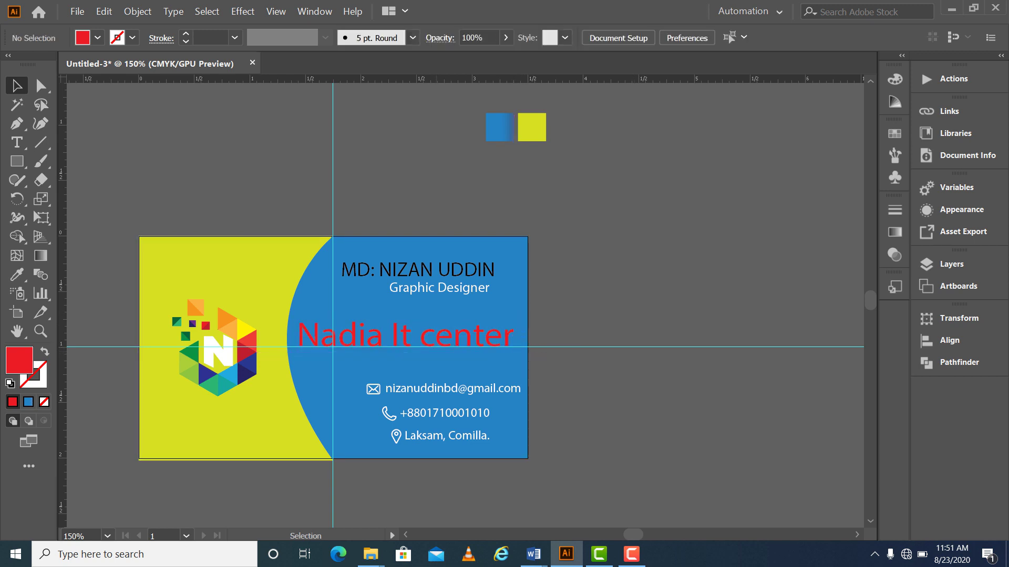
pyautogui.press('t')
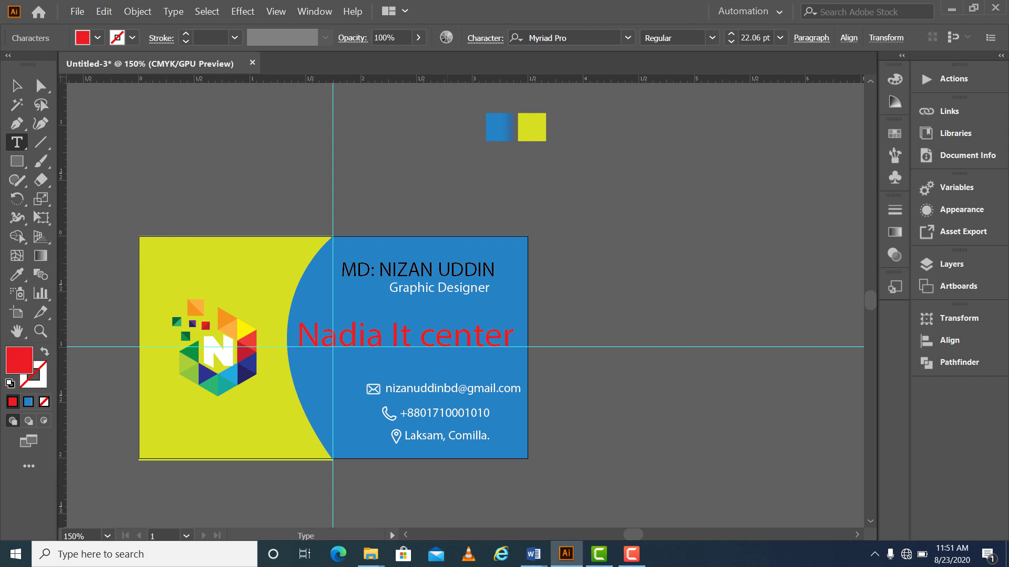
pyautogui.press('Escape')
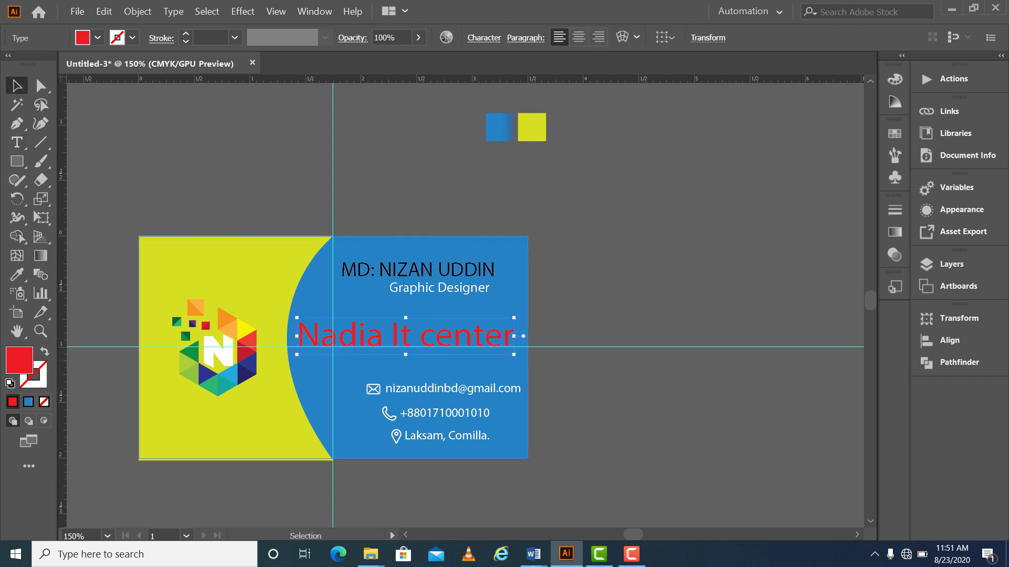
pyautogui.hotkey('ctrl', 'shift', 'a')
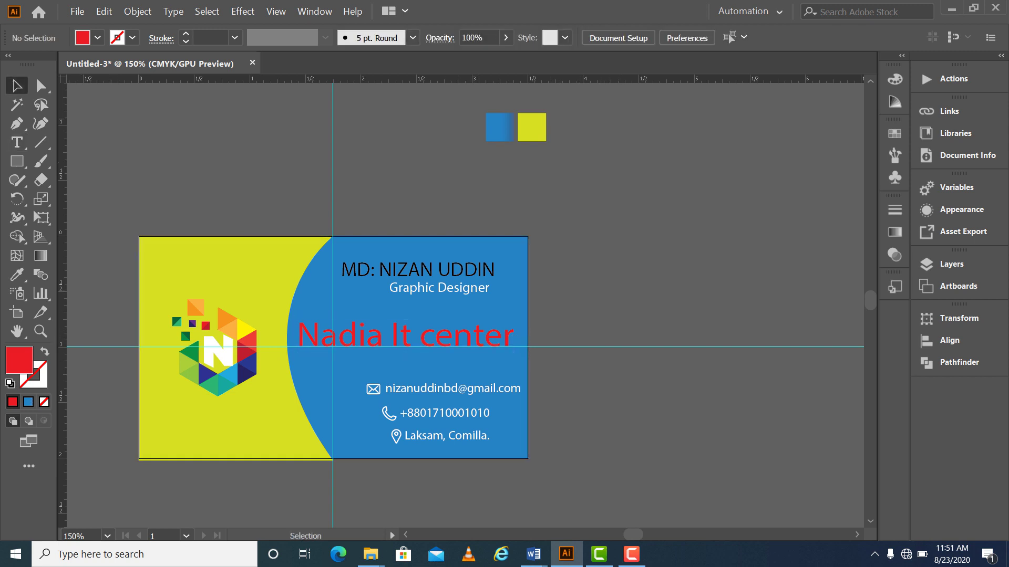
pyautogui.hotkey('ctrl', 'a')
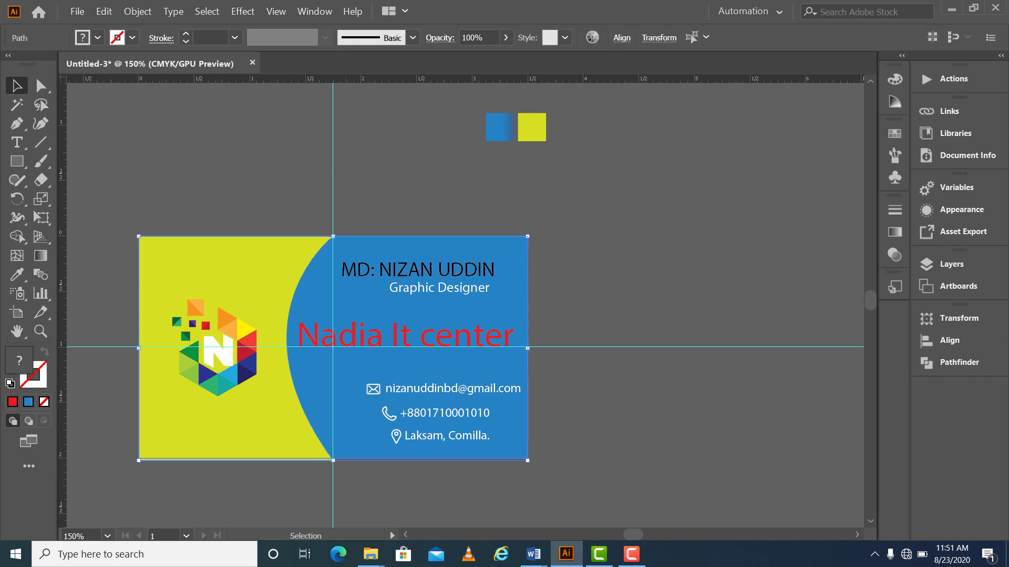
pyautogui.hotkey('ctrl', 'shift', 'a')
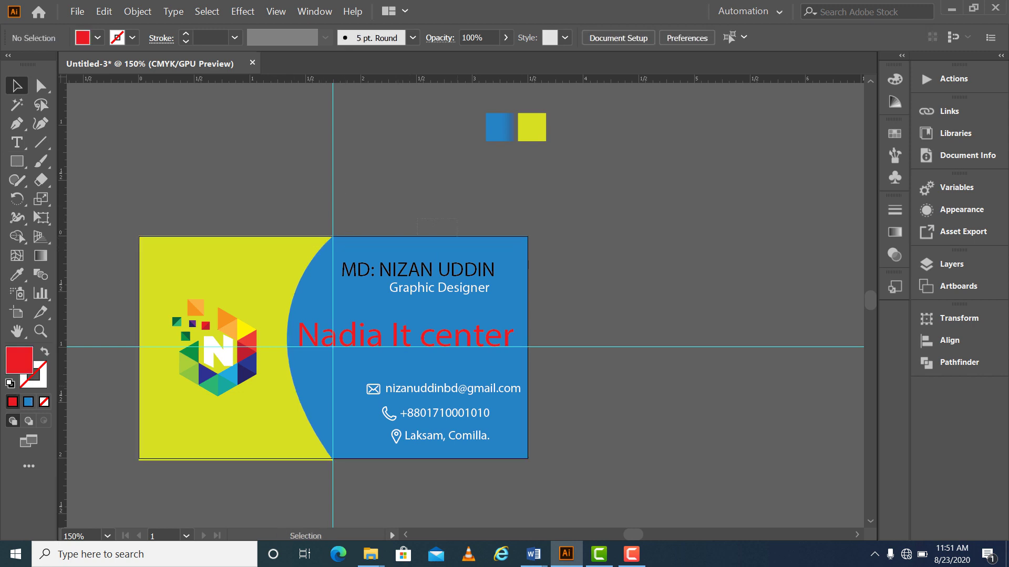
# Step: Right-align the name, title, company and contact text, then nudge the group left and up
pyautogui.moveTo(458, 220); pyautogui.dragTo(400, 294)
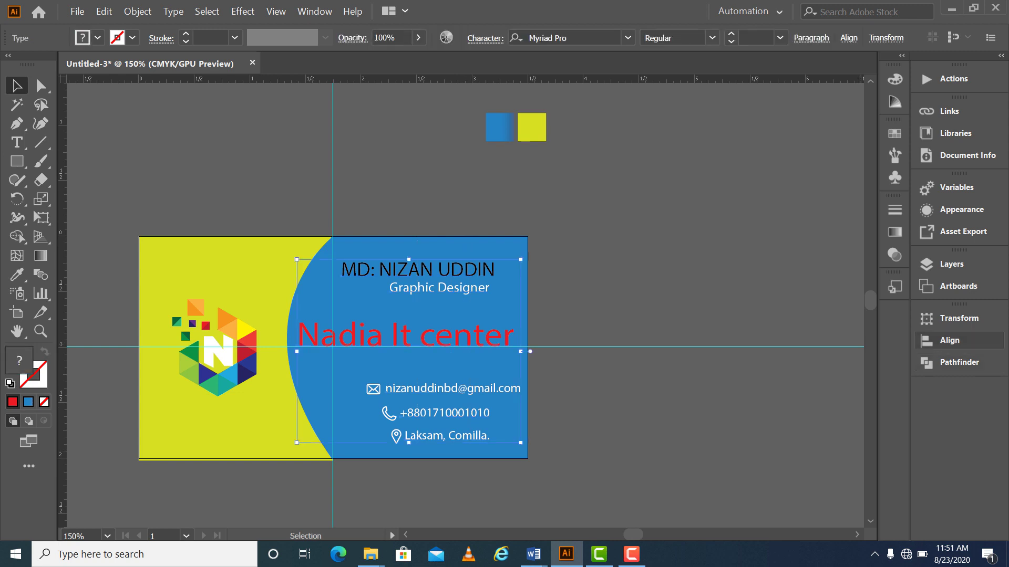
pyautogui.click(950, 340)
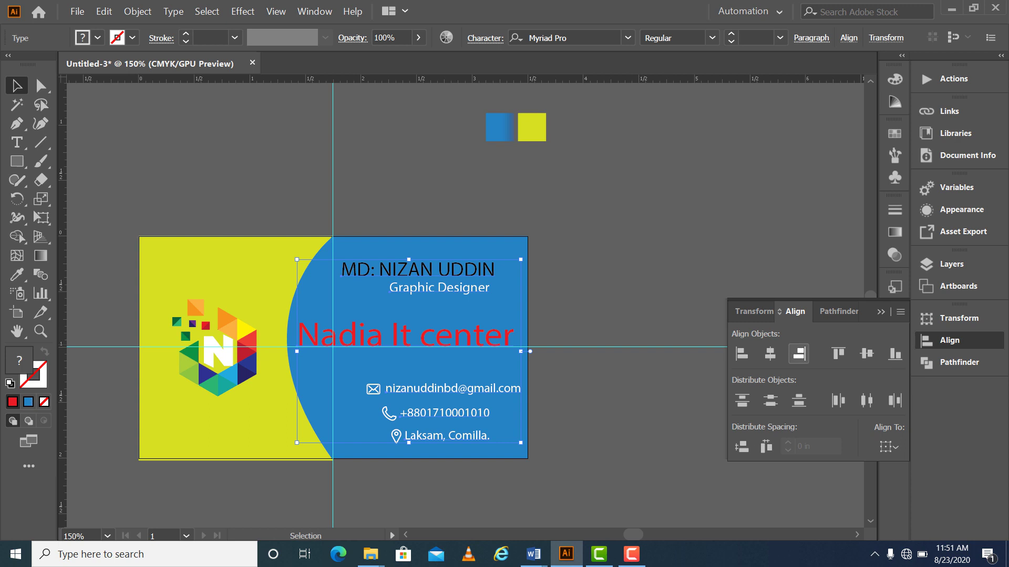
pyautogui.click(798, 353)
pyautogui.press('Left')
pyautogui.press('Left')
pyautogui.press('Left')
pyautogui.press('Left')
pyautogui.press('Left')
pyautogui.press('Left')
pyautogui.press('Left')
pyautogui.press('Left')
pyautogui.press('Left')
pyautogui.press('Left')
pyautogui.press('Left')
pyautogui.press('Left')
pyautogui.press('Left')
pyautogui.press('Left')
pyautogui.press('Left')
pyautogui.press('Up')
pyautogui.press('Up')
pyautogui.press('Up')
pyautogui.press('Up')
pyautogui.press('Up')
pyautogui.press('Up')
pyautogui.hotkey('ctrl', 'shift', 'a')
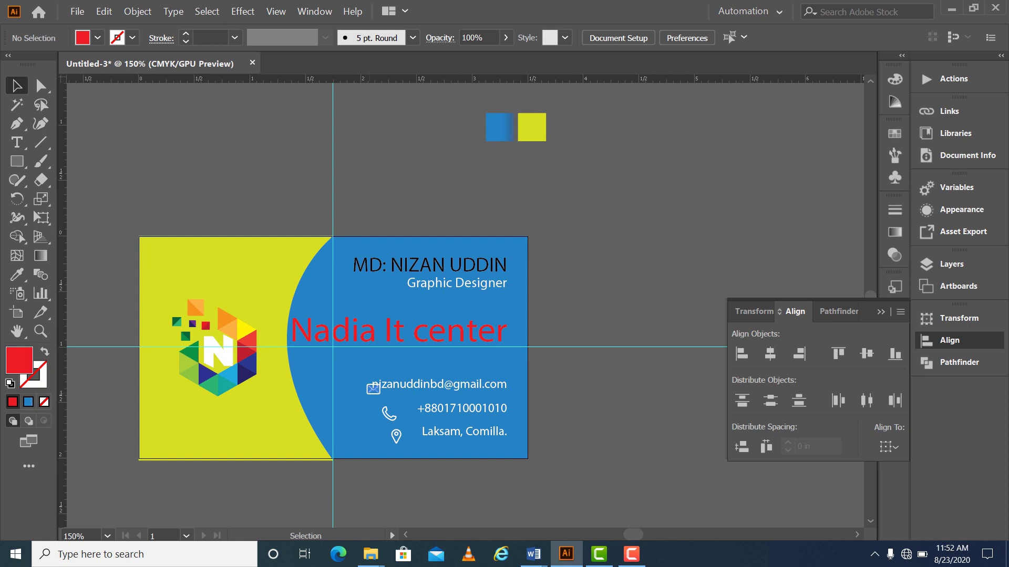
# Step: Nudge the envelope, phone and location-pin icons beside their contact lines
pyautogui.click(373, 389)
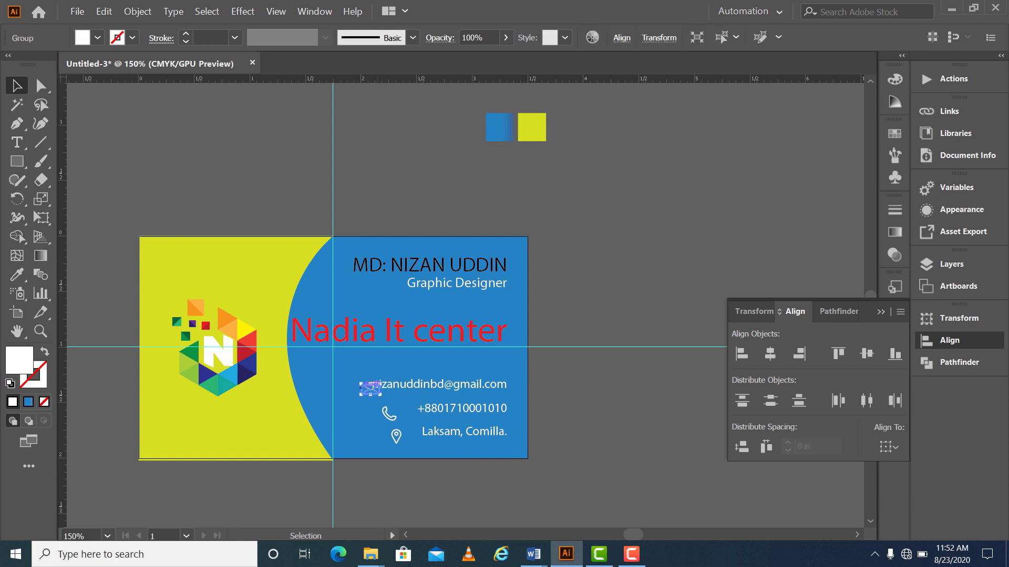
pyautogui.press('Left')
pyautogui.press('Left')
pyautogui.press('Left')
pyautogui.press('Left')
pyautogui.press('Left')
pyautogui.press('Left')
pyautogui.press('Left')
pyautogui.press('Left')
pyautogui.press('Left')
pyautogui.hotkey('ctrl', 'shift', 'a')
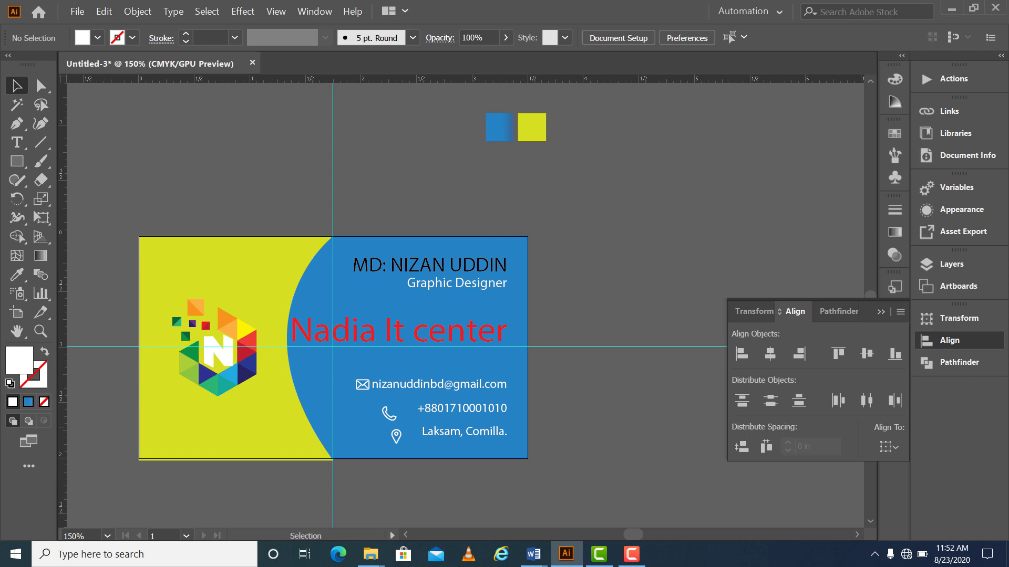
pyautogui.click(389, 413)
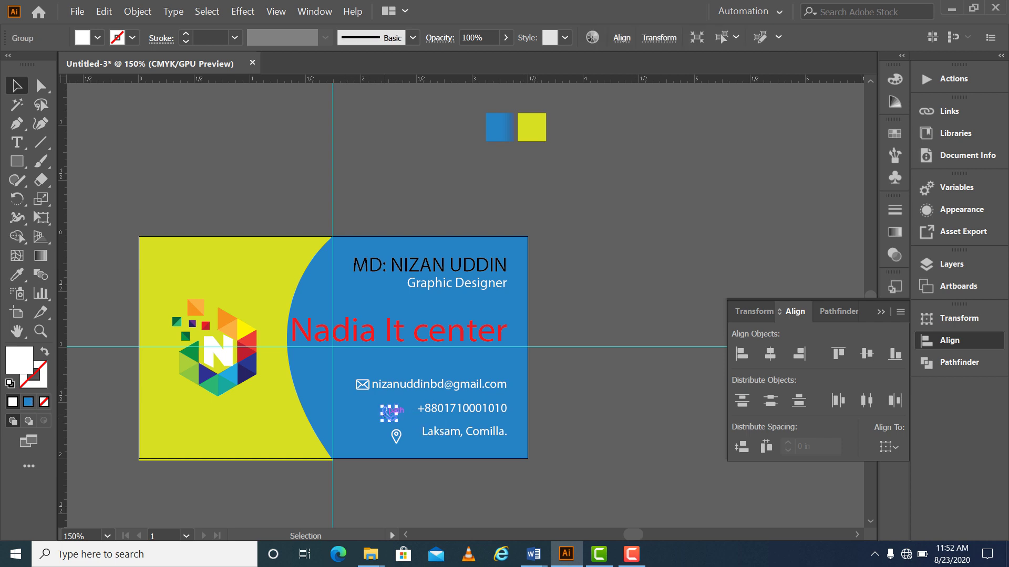
pyautogui.press('Right')
pyautogui.press('Right')
pyautogui.press('Right')
pyautogui.press('Right')
pyautogui.press('Right')
pyautogui.press('Right')
pyautogui.click(397, 435)
pyautogui.press('Right')
pyautogui.press('Right')
pyautogui.press('Right')
pyautogui.press('Right')
pyautogui.press('Right')
pyautogui.press('Right')
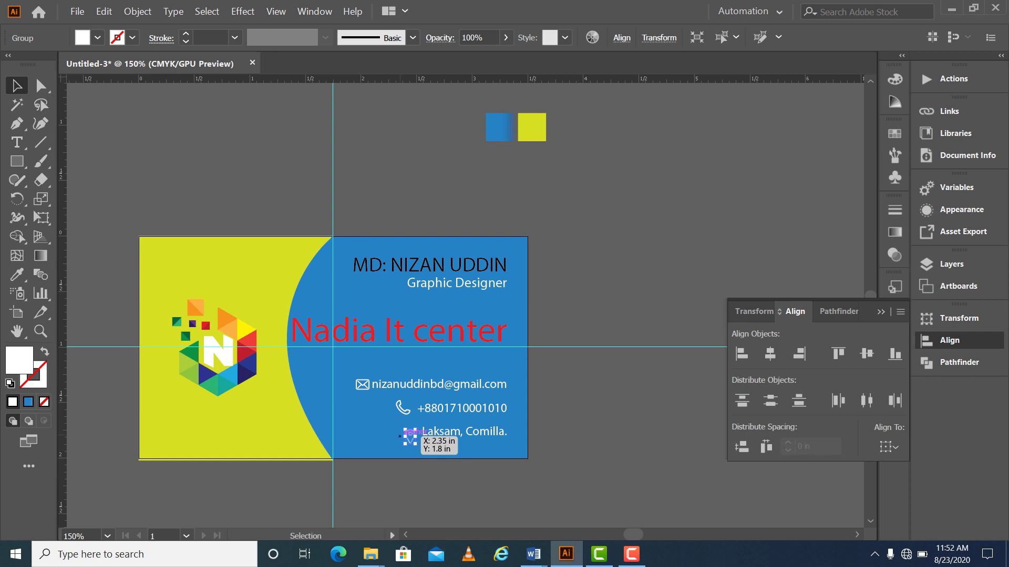
pyautogui.hotkey('ctrl', 'shift', 'a')
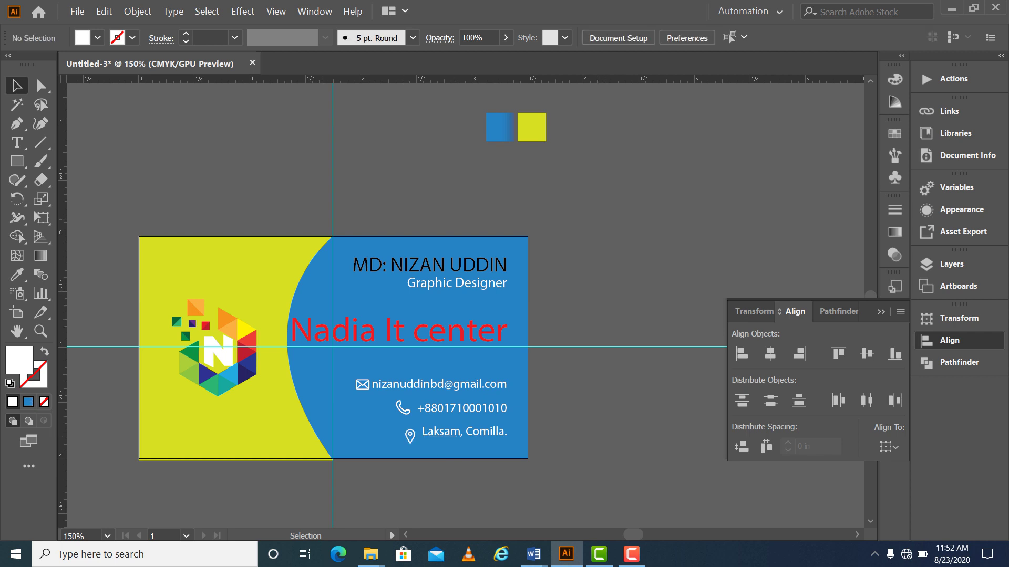
# Step: Pan the view and select the 'Nadia It center' company text
pyautogui.press('a')
pyautogui.press('v')
pyautogui.hotkey('ctrl', 'shift', 'a')
pyautogui.moveTo(368, 315); pyautogui.dragTo(426, 300)
pyautogui.click(457, 315)
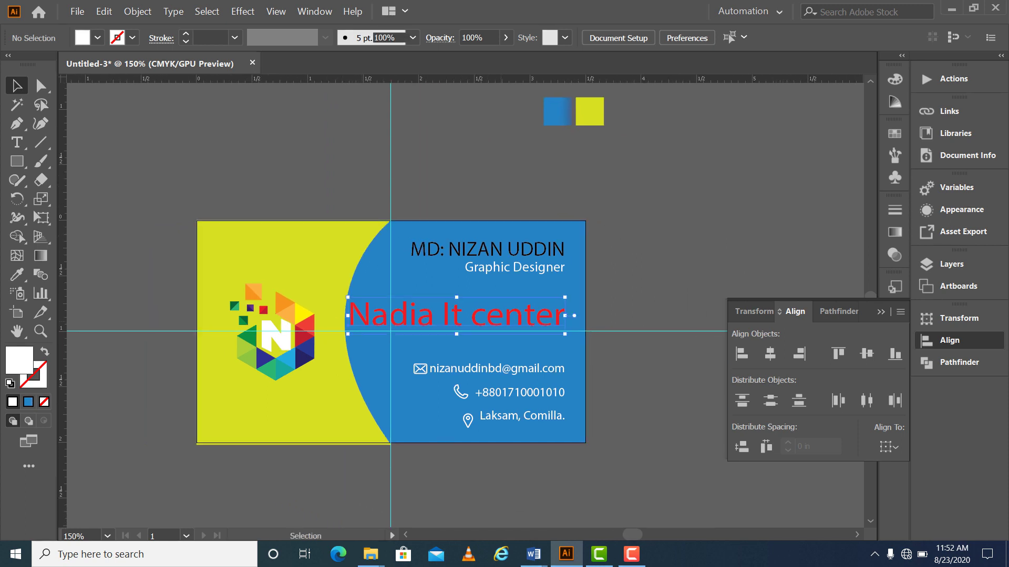
pyautogui.hotkey('ctrl', 'shift', 'a')
pyautogui.hotkey('ctrl', 'z')
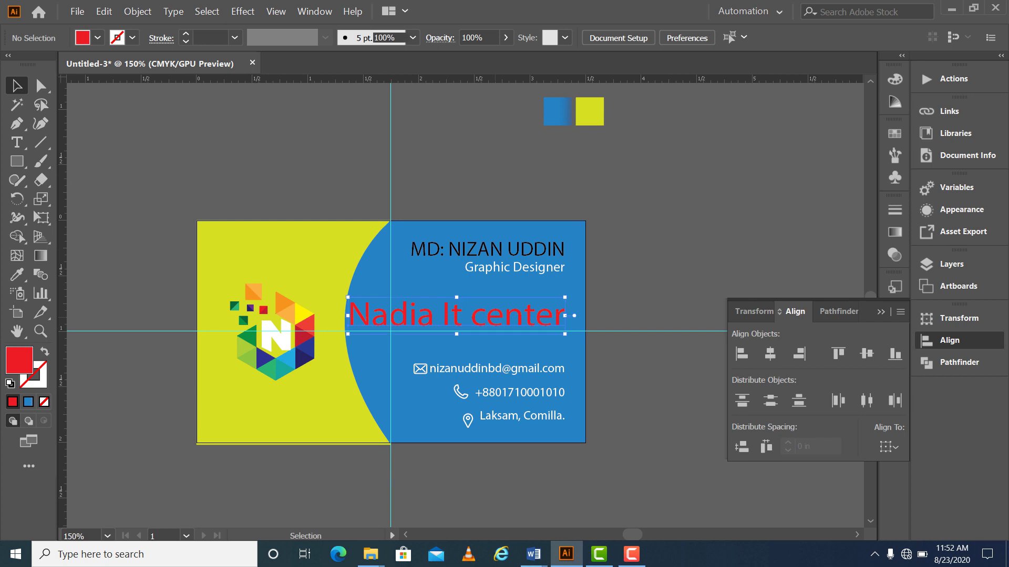
# Step: Add a drop shadow to the company name with 0.2 in blur and 77% opacity
pyautogui.click(242, 11)
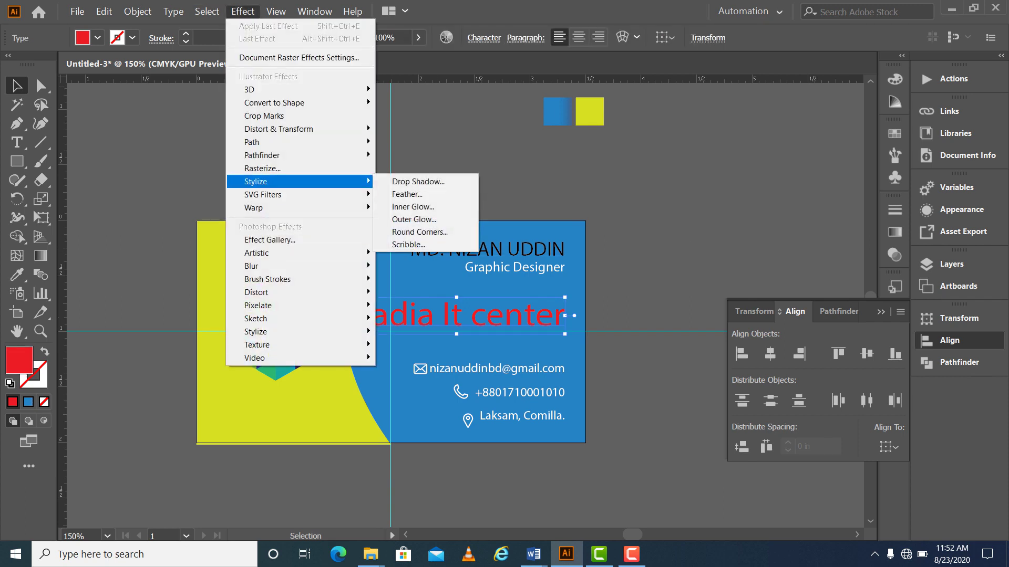
pyautogui.click(410, 182)
pyautogui.click(168, 299)
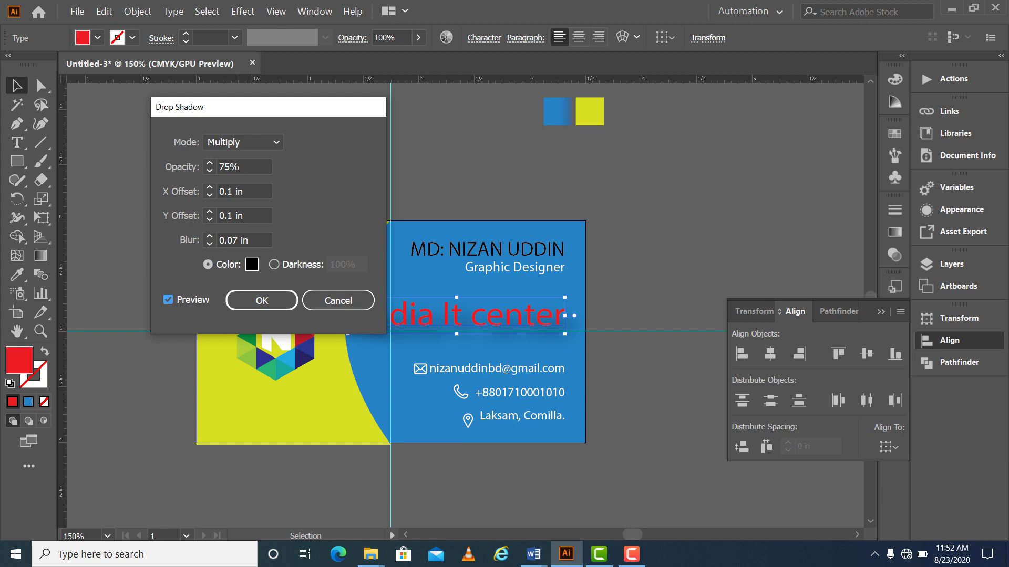
pyautogui.click(209, 236)
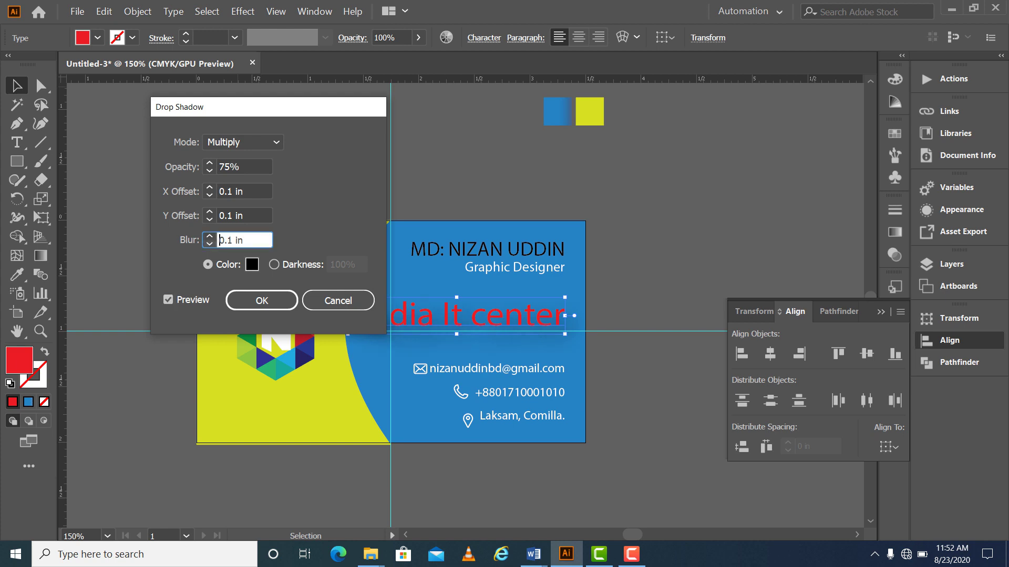
pyautogui.click(210, 243)
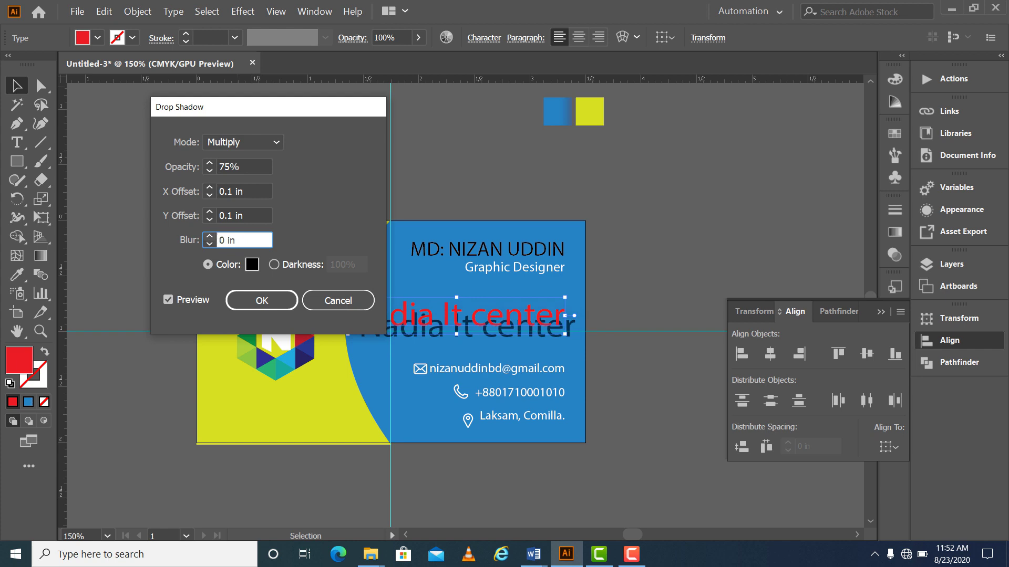
pyautogui.click(209, 236)
pyautogui.click(209, 235)
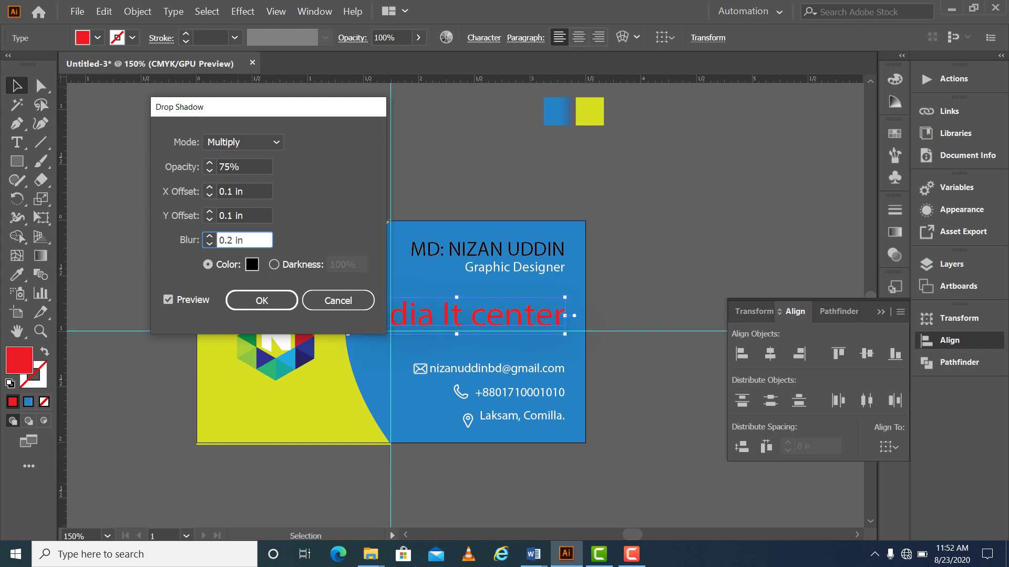
pyautogui.click(209, 212)
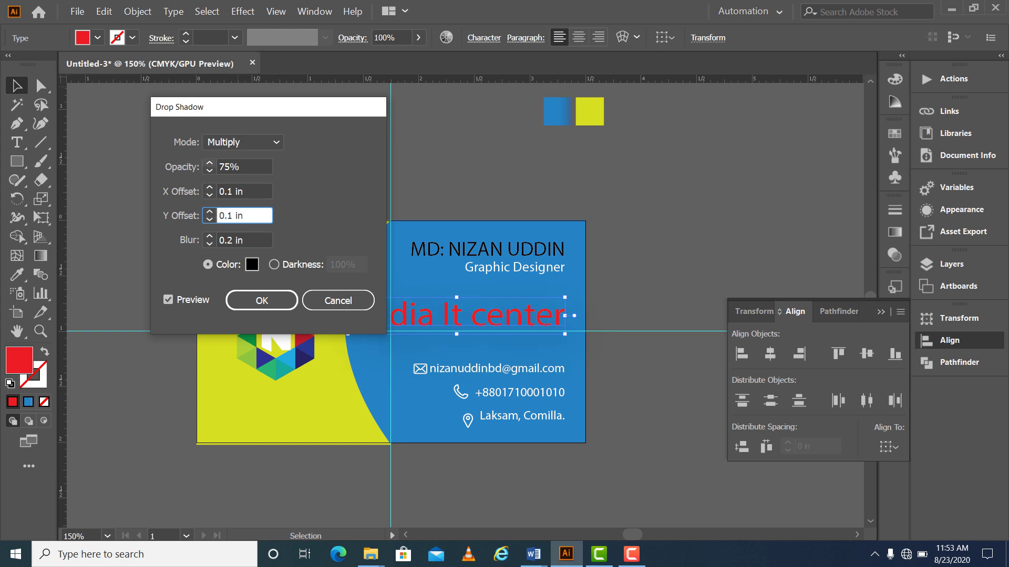
pyautogui.click(210, 164)
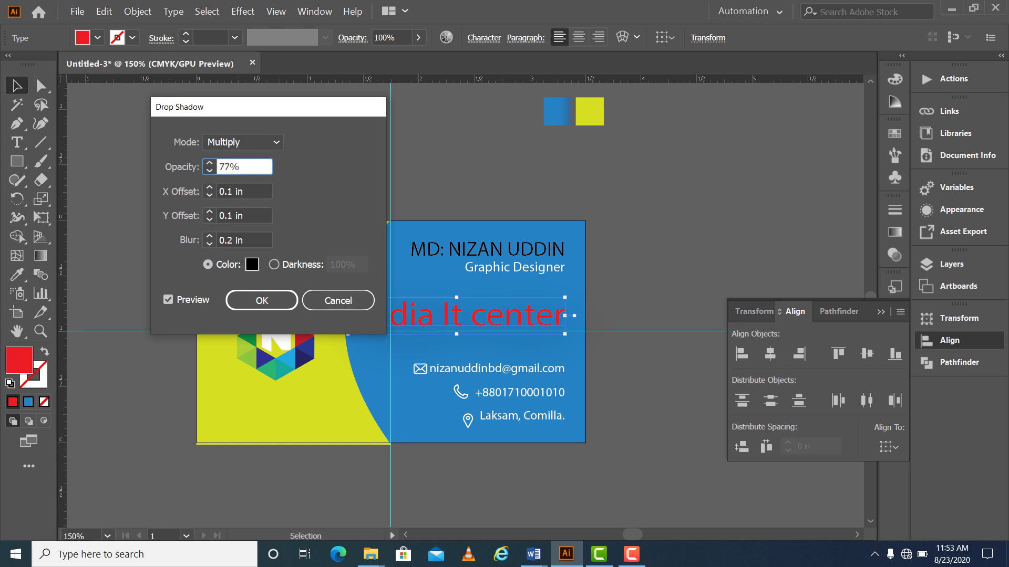
pyautogui.click(261, 300)
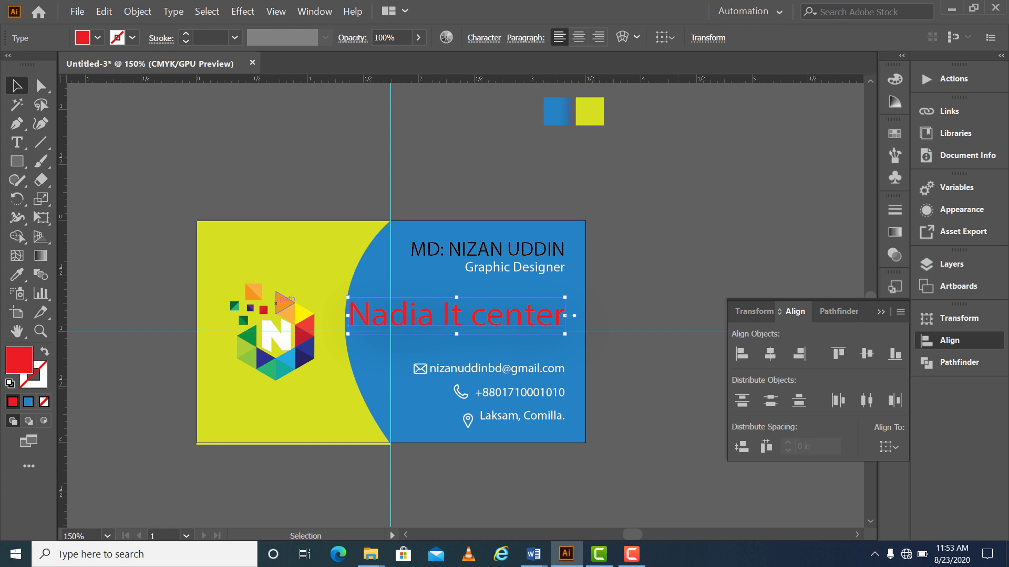
# Step: Review the shadowed company name, deselect it and start saving the document
pyautogui.click(458, 315)
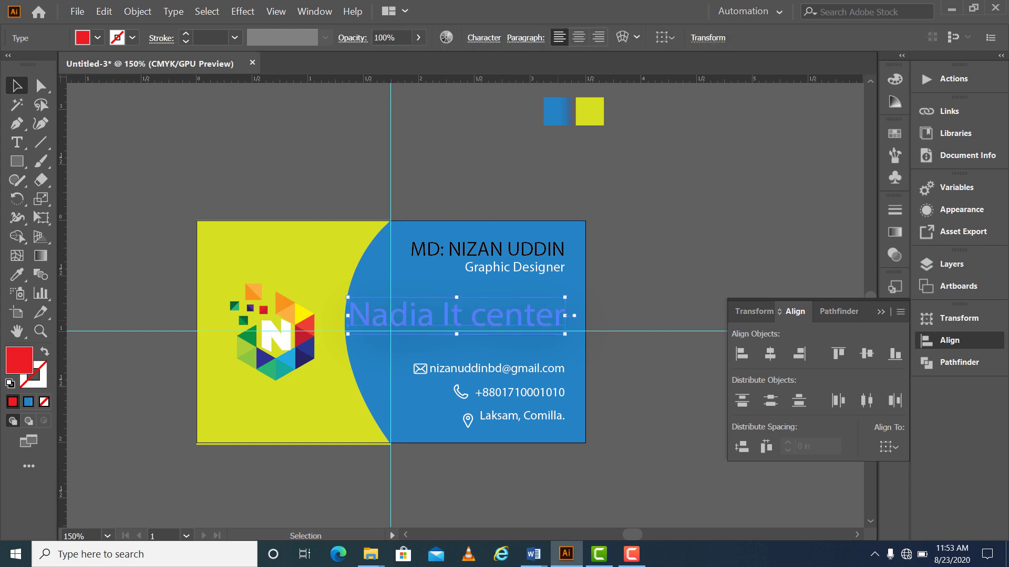
pyautogui.click(657, 489)
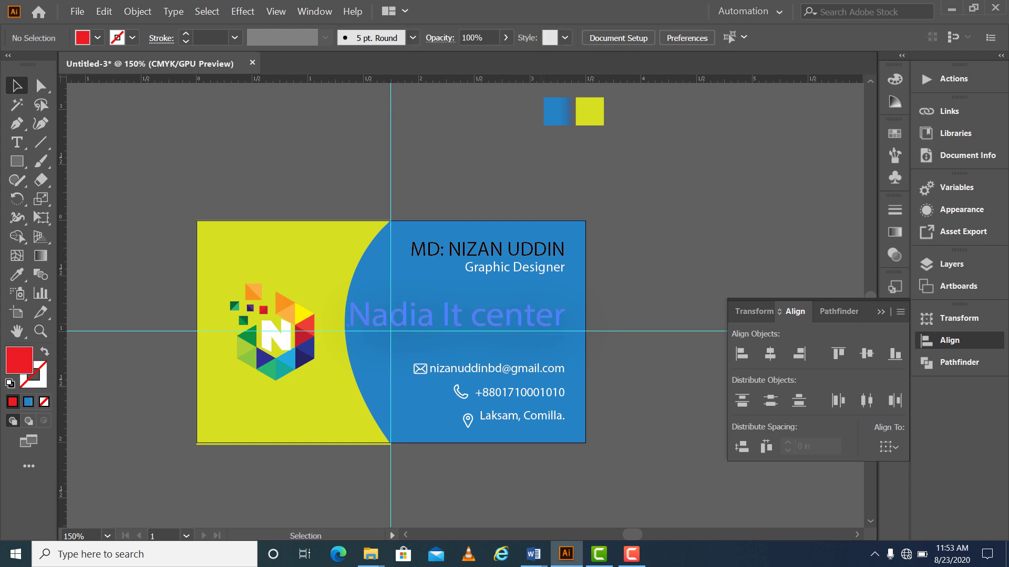
pyautogui.click(457, 315)
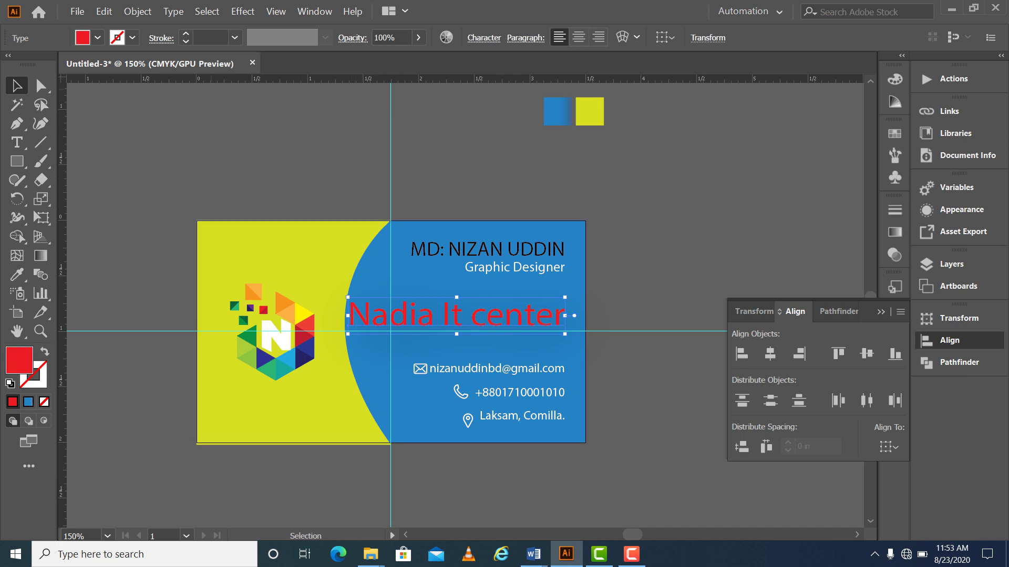
pyautogui.hotkey('ctrl', 'shift', 'a')
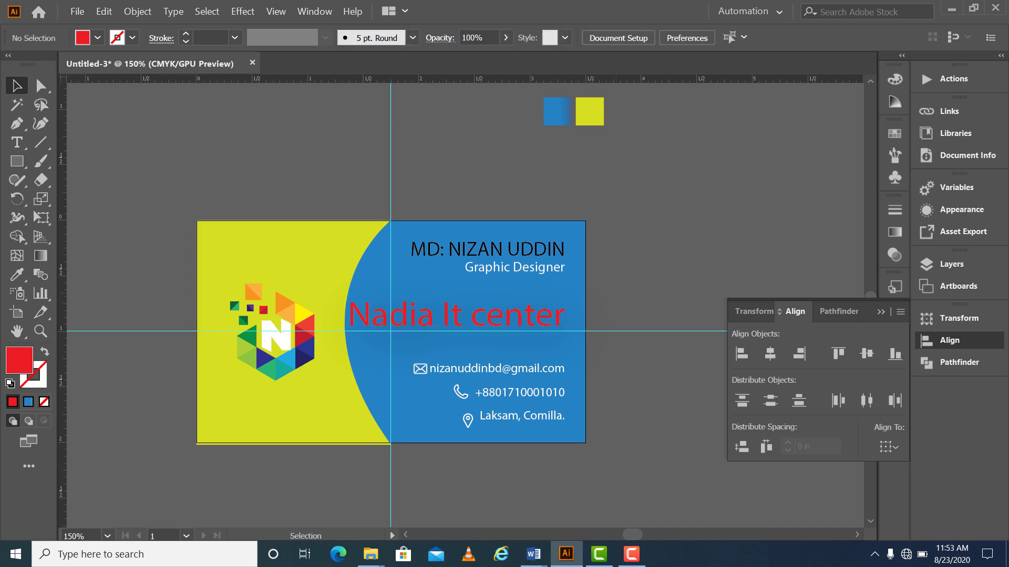
pyautogui.hotkey('ctrl', 's')
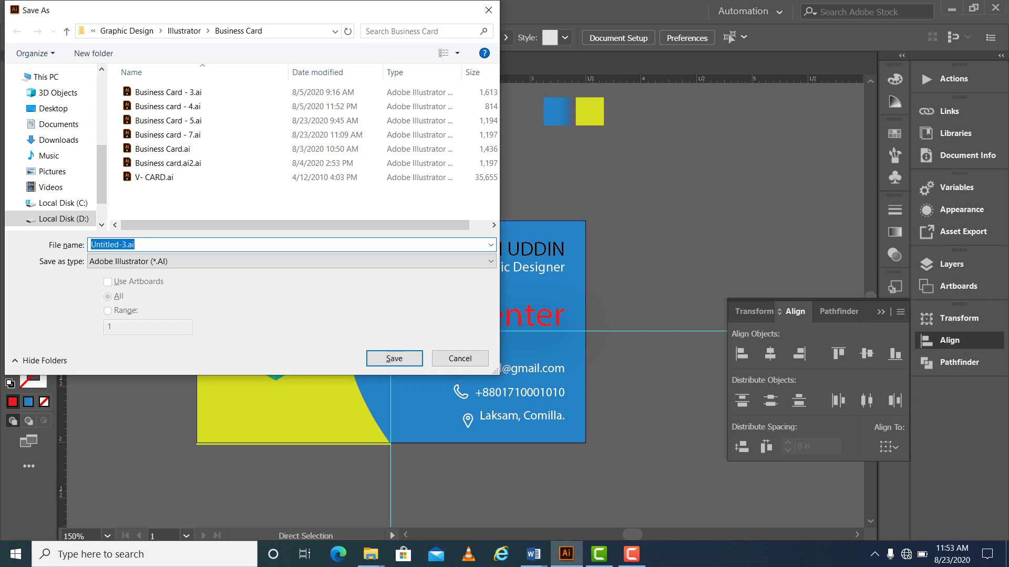
# Step: Save as 'Business Card it center.ai' in the Business Card folder, without overwriting 'Business Card'
pyautogui.write('B')
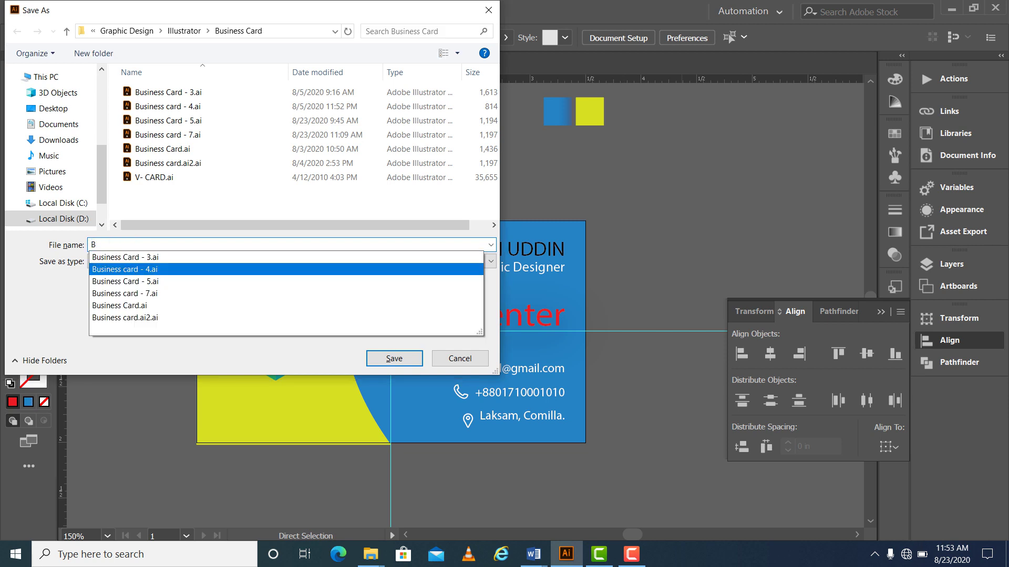
pyautogui.write('usiness Ca')
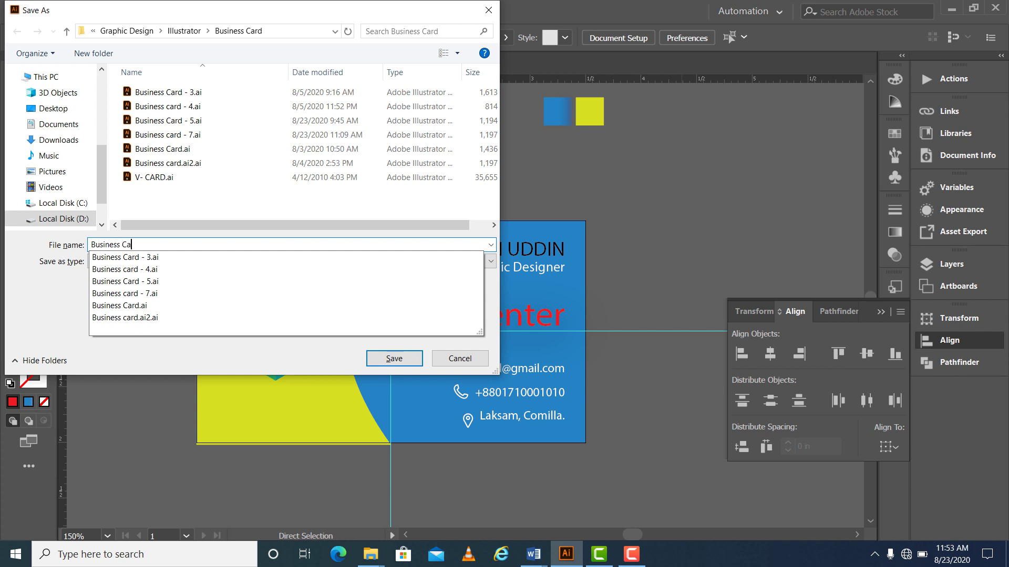
pyautogui.write('rd')
pyautogui.press('Return')
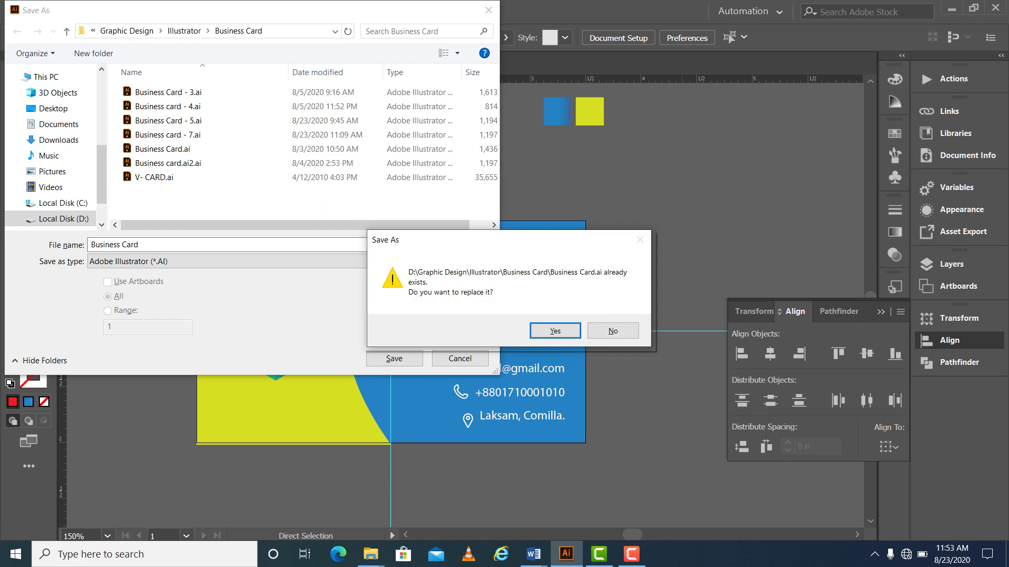
pyautogui.press('n')
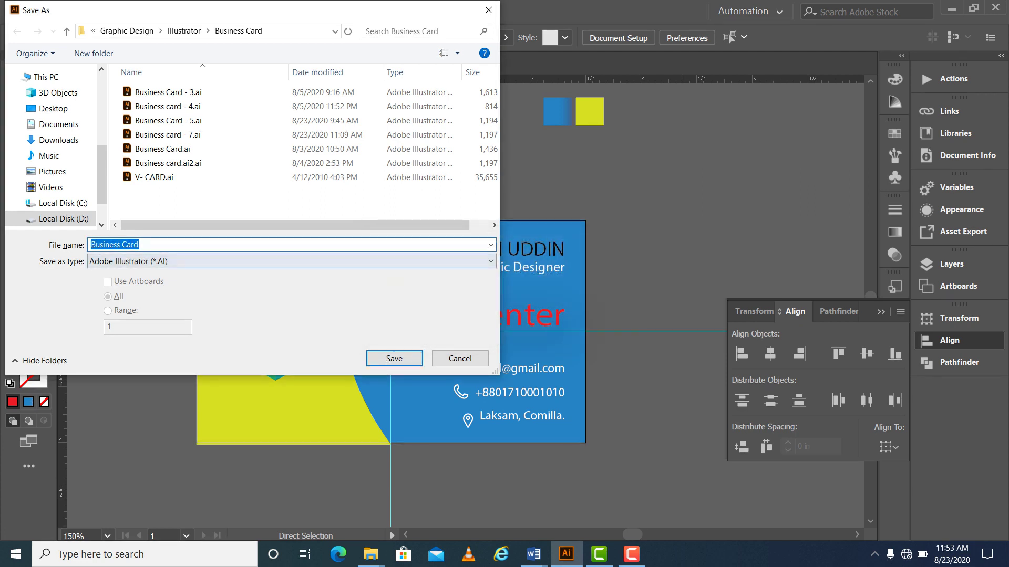
pyautogui.press('End')
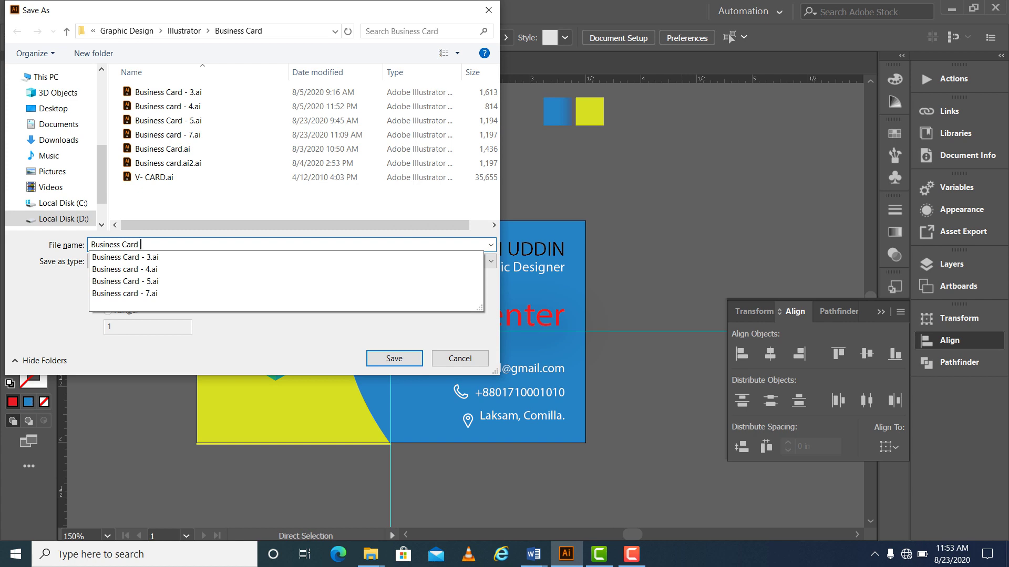
pyautogui.write('it center')
pyautogui.press('Return')
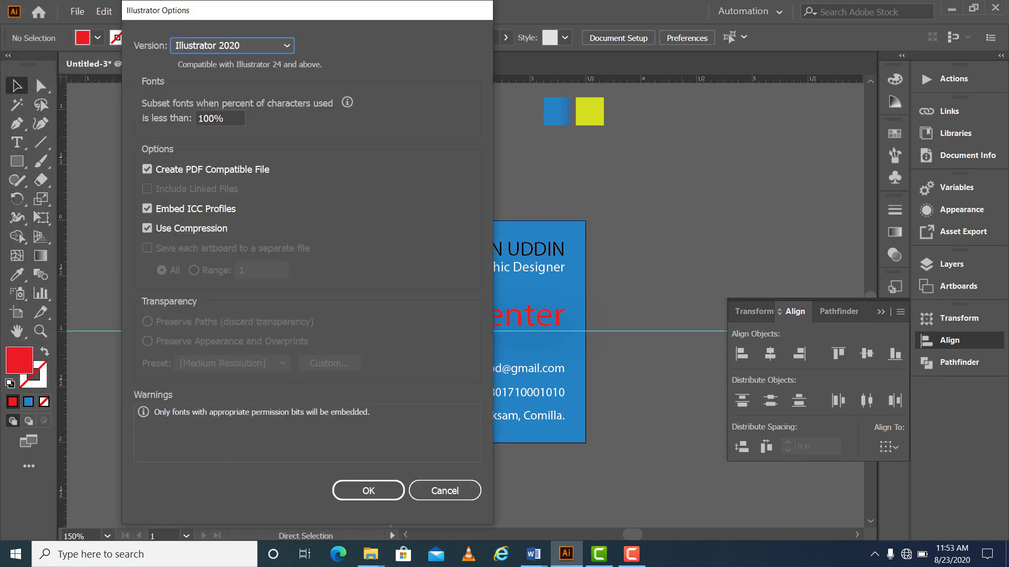
pyautogui.press('Return')
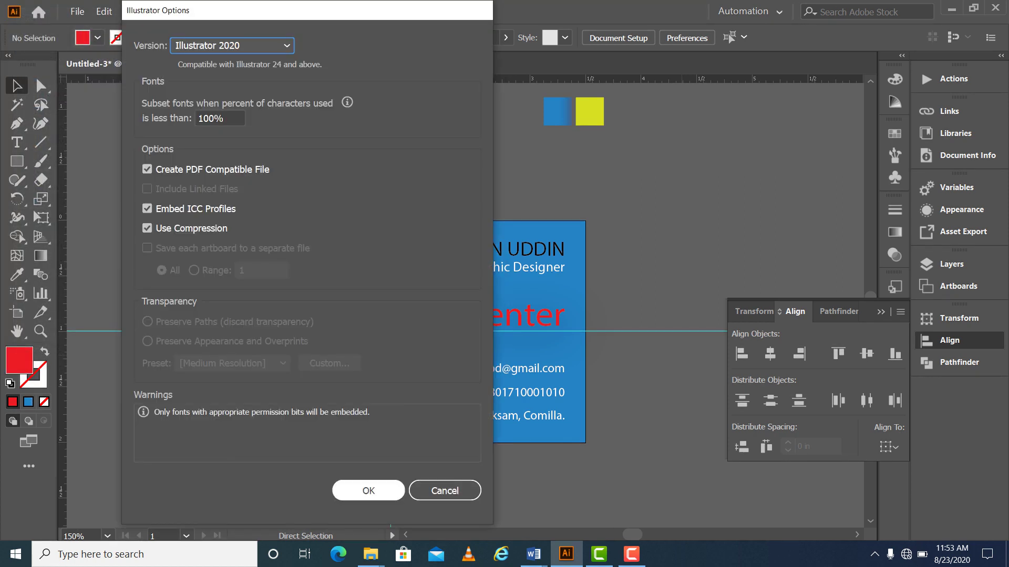